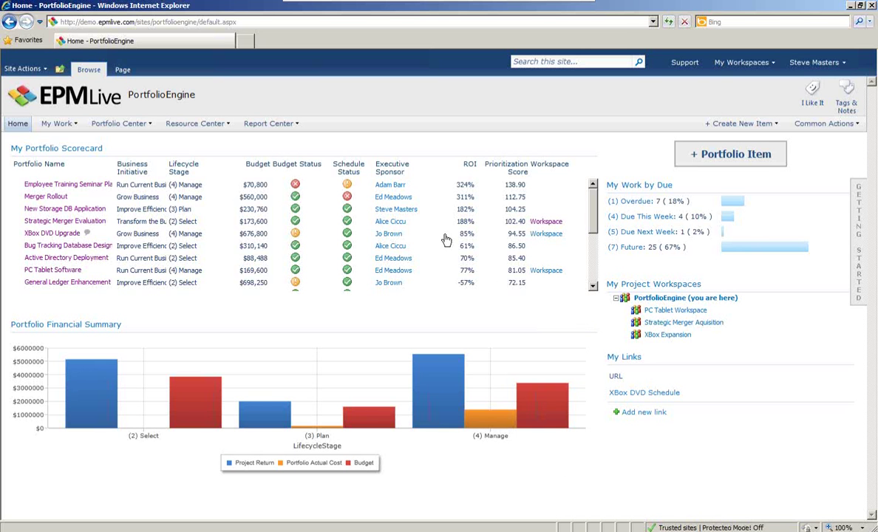
Step: Open the Portfolio Center and check which list views are available
{"action": "left_click", "coordinate": [111, 127]}
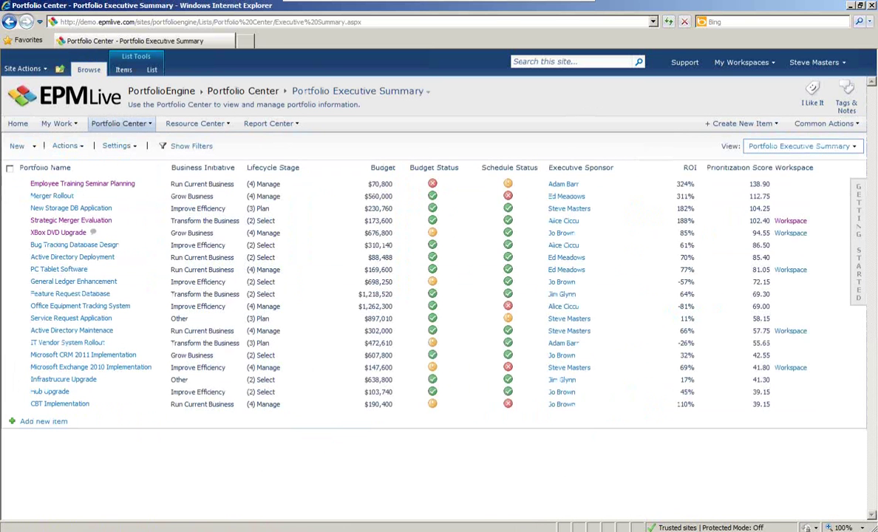
{"action": "left_click", "coordinate": [854, 146]}
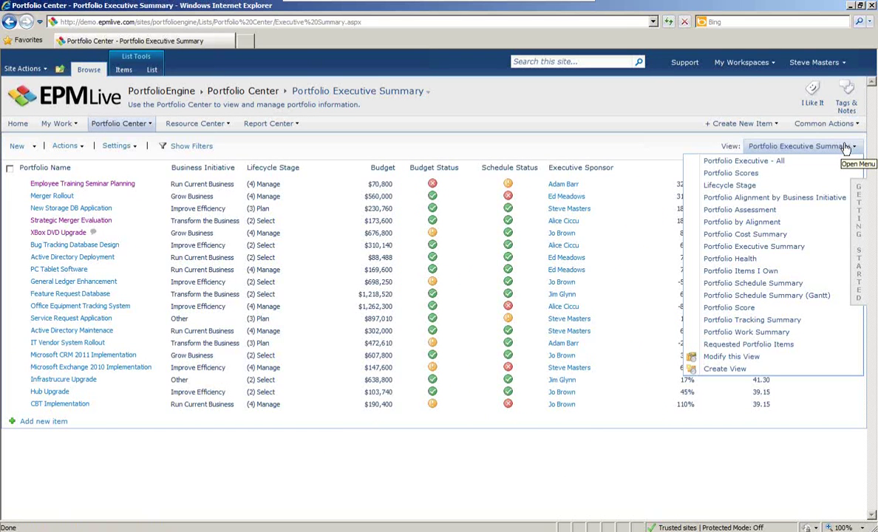
{"action": "left_click", "coordinate": [758, 98]}
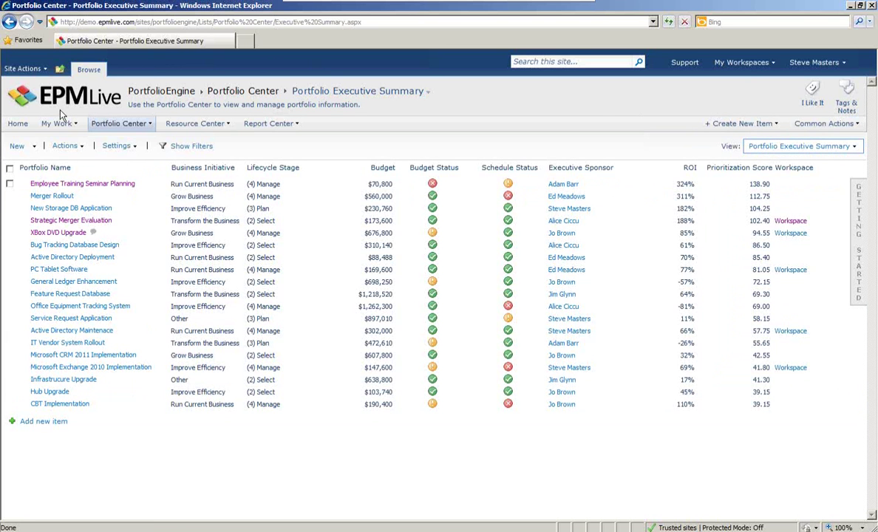
Step: Open a blank form for a new Portfolio Center item
{"action": "mouse_move", "coordinate": [57, 124]}
{"action": "left_click", "coordinate": [31, 148]}
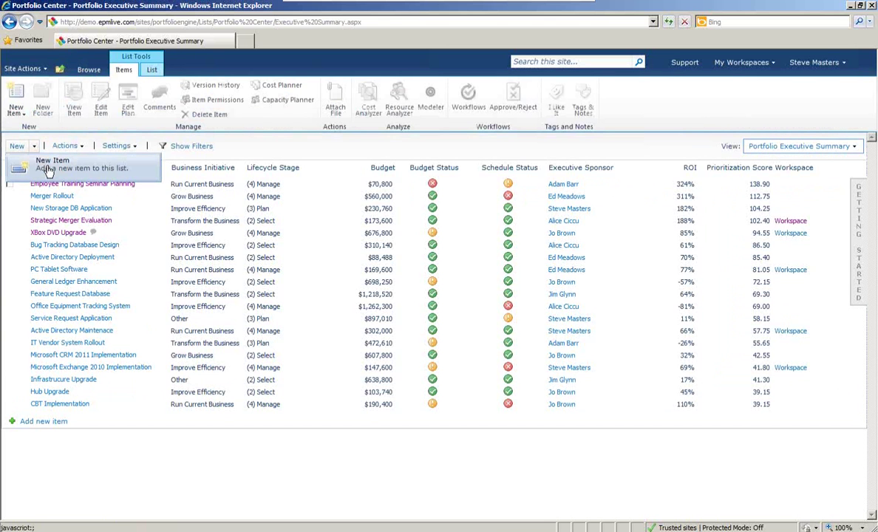
{"action": "left_click", "coordinate": [47, 169]}
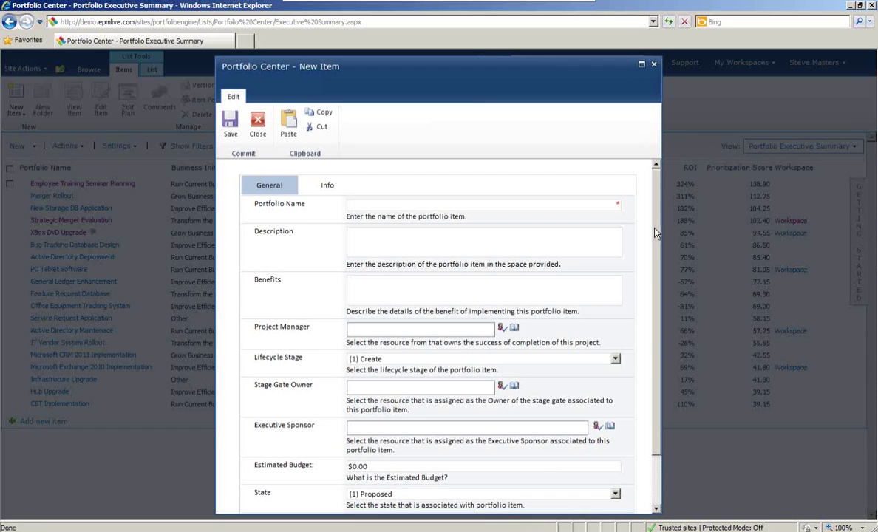
Step: Examine the General and Info fields of the new item form, including the Lifecycle Stage choices
{"action": "scroll", "coordinate": [606, 223], "scroll_direction": "down", "scroll_amount": 1}
{"action": "scroll", "coordinate": [606, 223], "scroll_direction": "up", "scroll_amount": 1}
{"action": "left_click", "coordinate": [397, 205]}
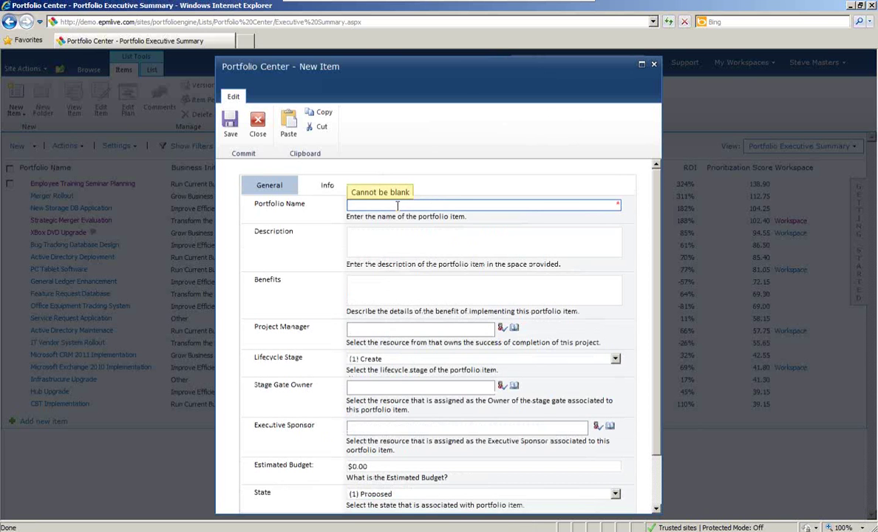
{"action": "left_click", "coordinate": [373, 236]}
{"action": "left_click", "coordinate": [373, 281]}
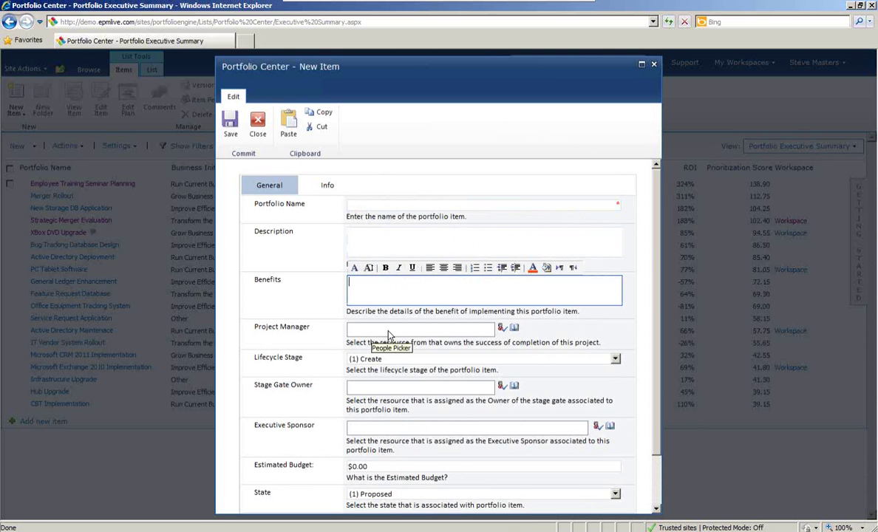
{"action": "left_click", "coordinate": [615, 361]}
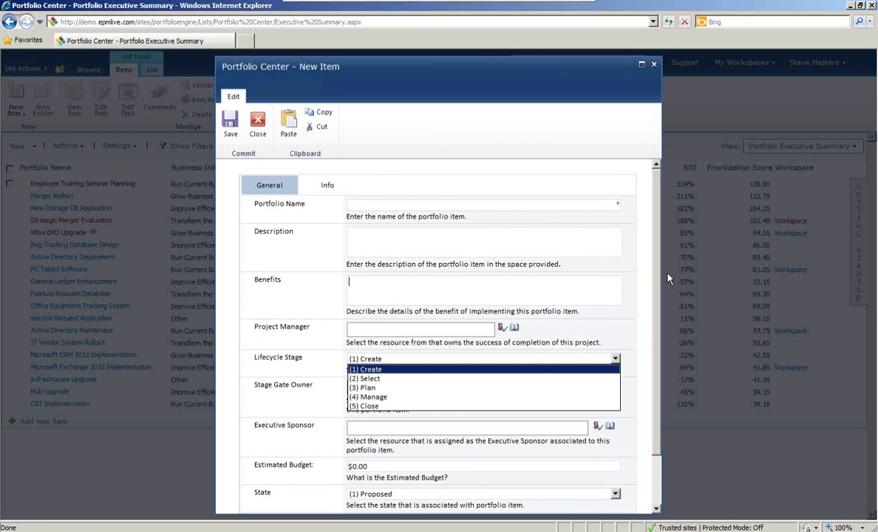
{"action": "left_click", "coordinate": [649, 260]}
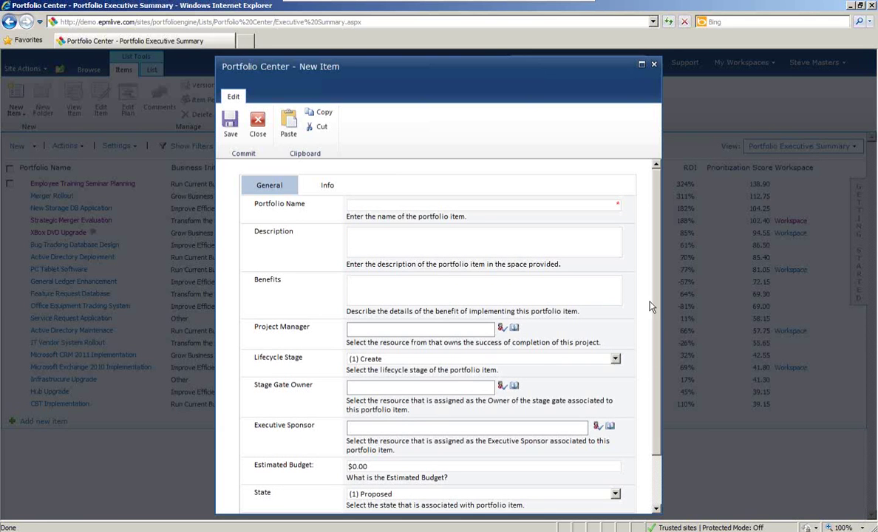
{"action": "left_click_drag", "start_coordinate": [658, 357], "coordinate": [655, 370]}
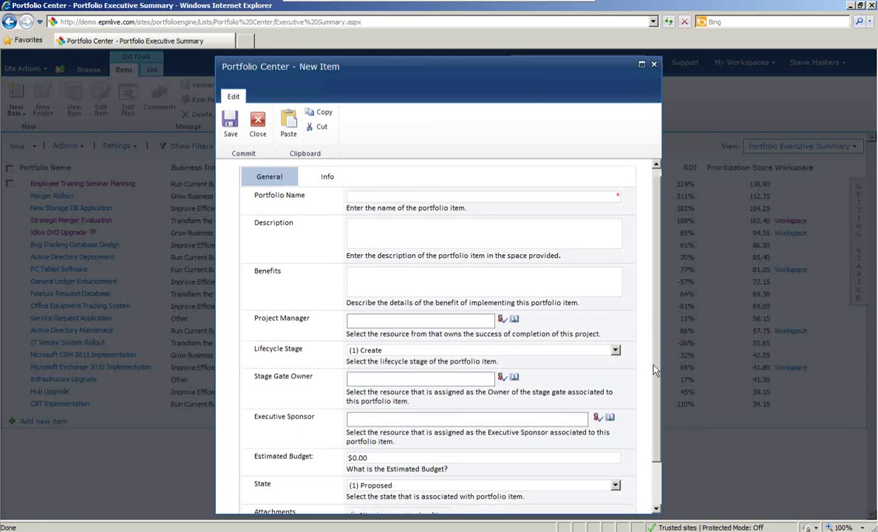
{"action": "scroll", "coordinate": [608, 360], "scroll_direction": "down", "scroll_amount": 1}
{"action": "scroll", "coordinate": [608, 361], "scroll_direction": "up", "scroll_amount": 2}
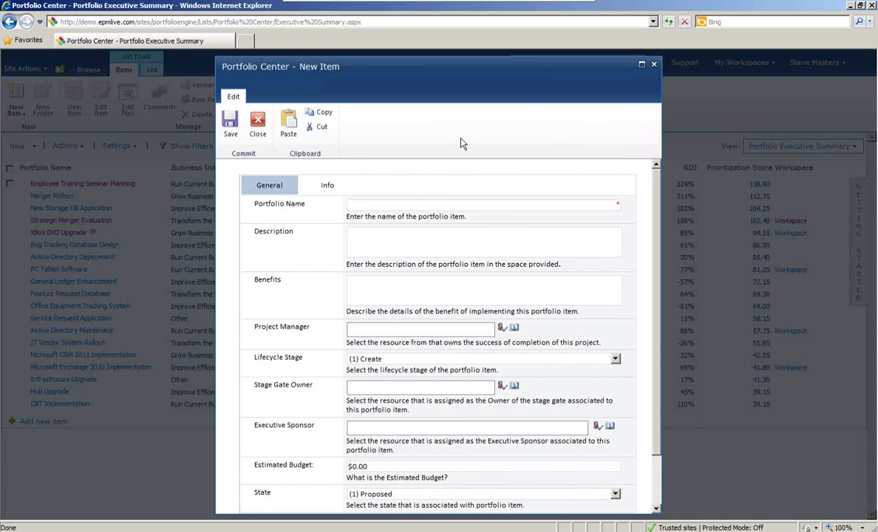
{"action": "left_click", "coordinate": [332, 190]}
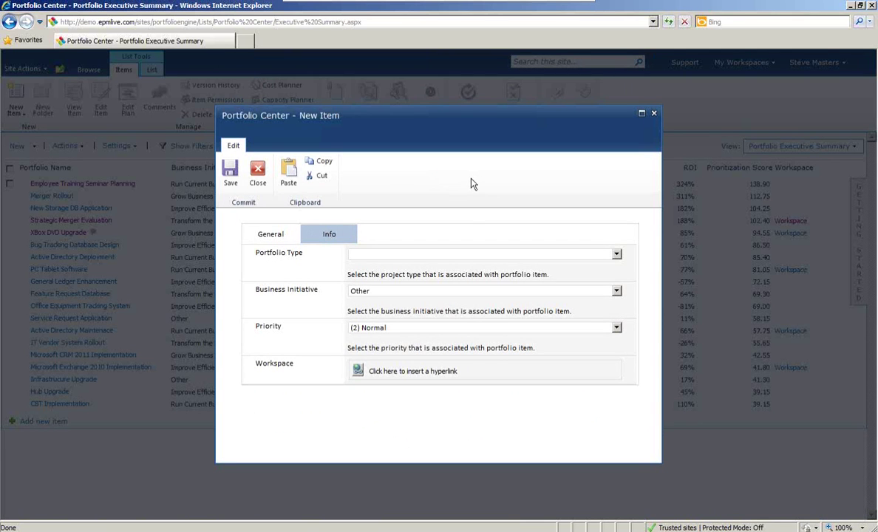
{"action": "left_click", "coordinate": [272, 237]}
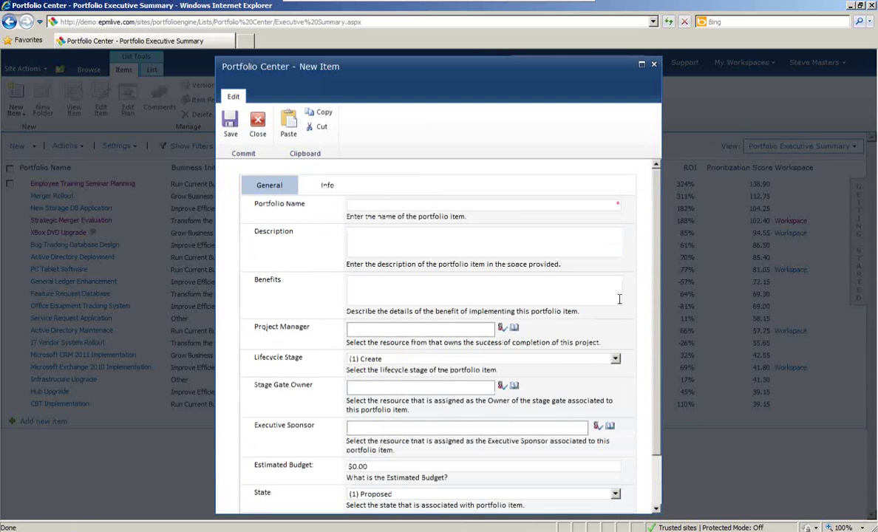
Step: Set the new item's Lifecycle Stage to (2) Select and view the Plan fields
{"action": "left_click", "coordinate": [616, 359]}
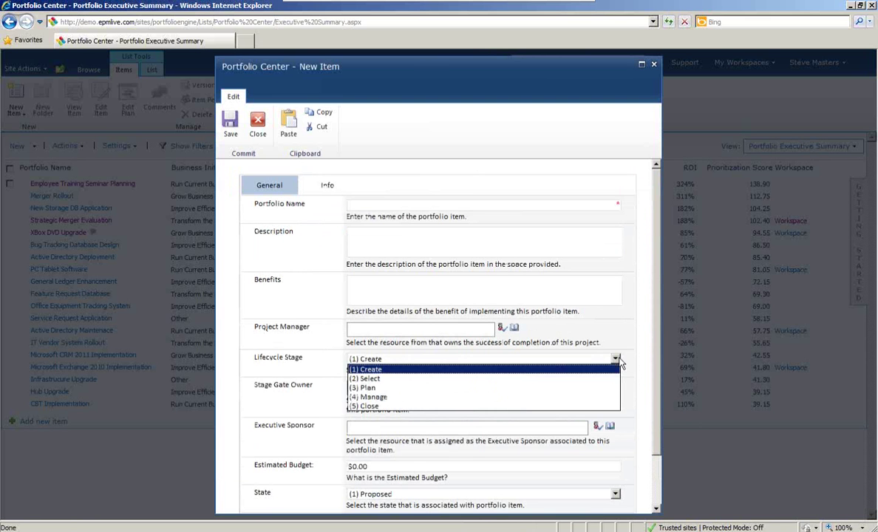
{"action": "left_click", "coordinate": [367, 378]}
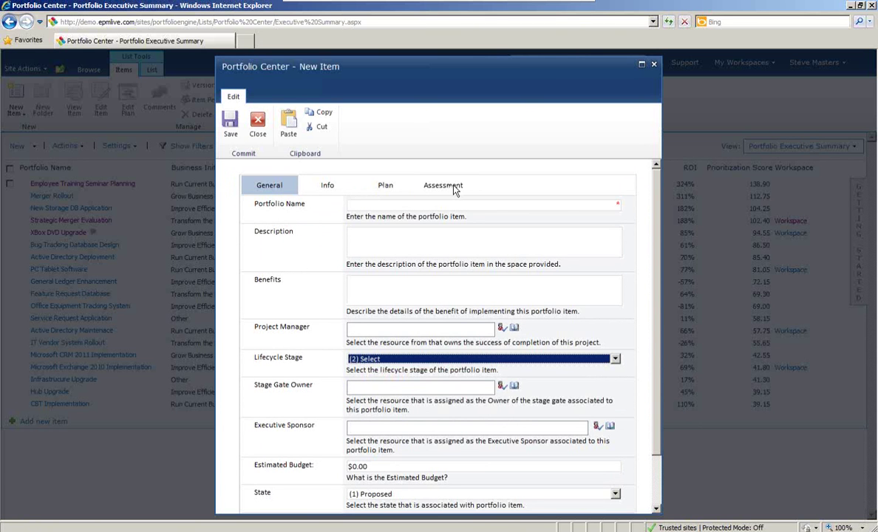
{"action": "left_click", "coordinate": [388, 187]}
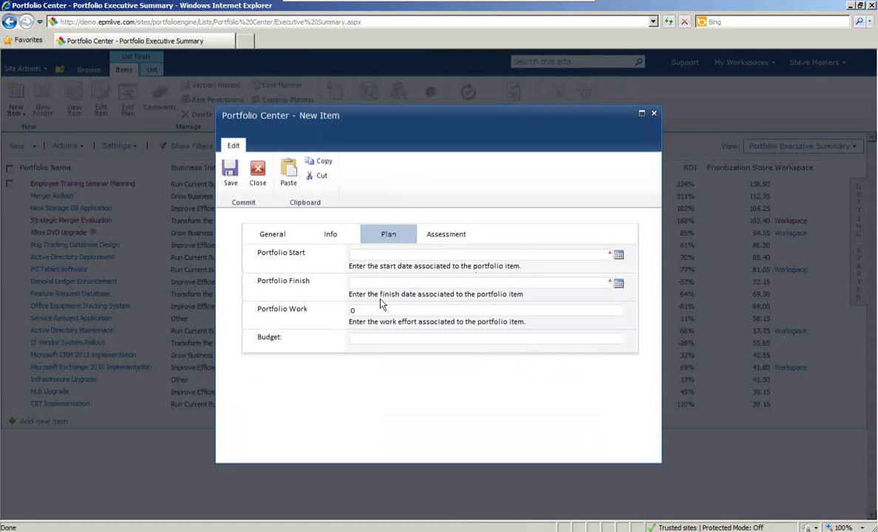
Step: Examine the Assessment choices for Strategic Alignment, Cost Reduction, Improve Employee Satisfaction and Risk, and close the form without saving
{"action": "left_click", "coordinate": [447, 236]}
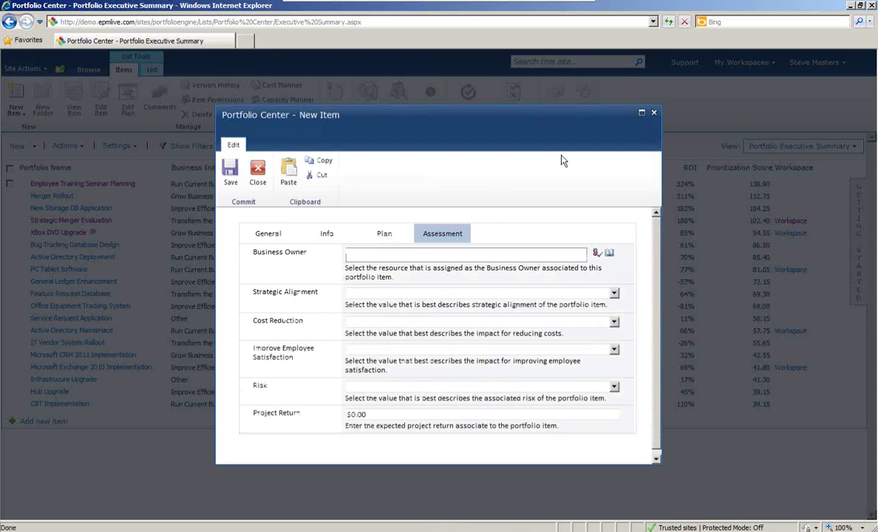
{"action": "left_click", "coordinate": [614, 294]}
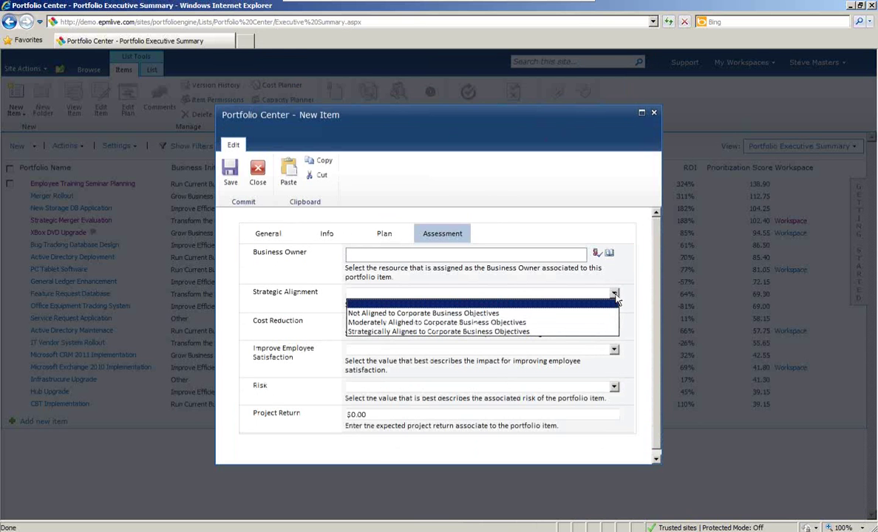
{"action": "left_click", "coordinate": [644, 265]}
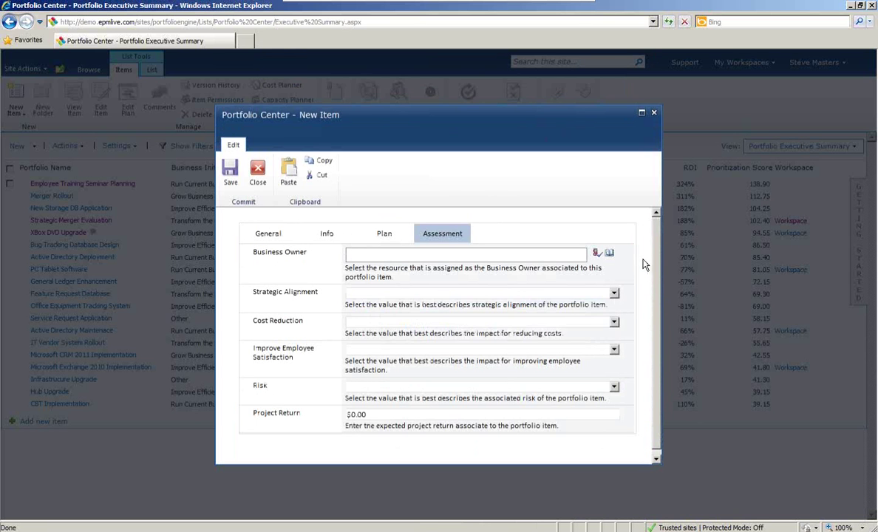
{"action": "left_click", "coordinate": [615, 323]}
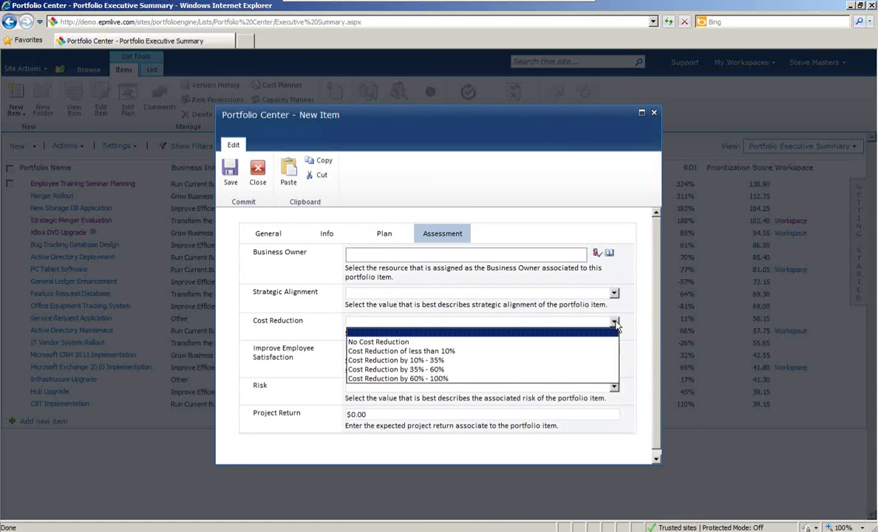
{"action": "left_click", "coordinate": [636, 322]}
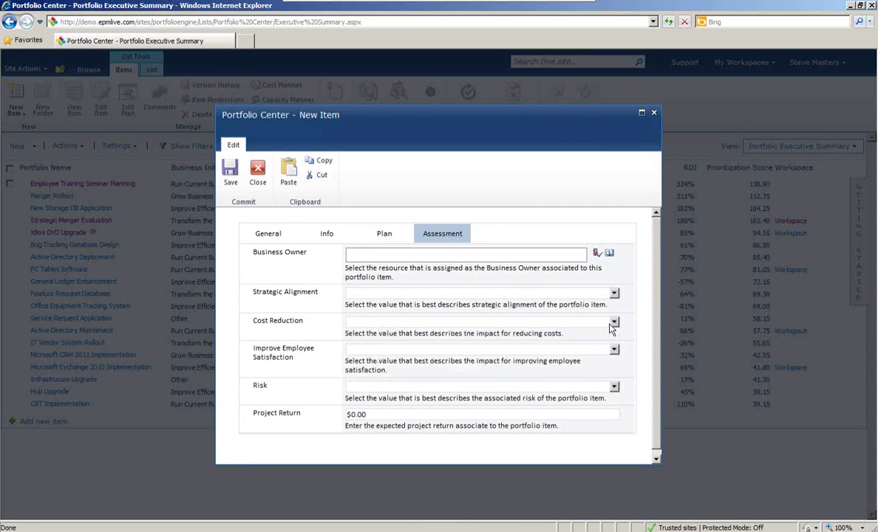
{"action": "left_click", "coordinate": [615, 351]}
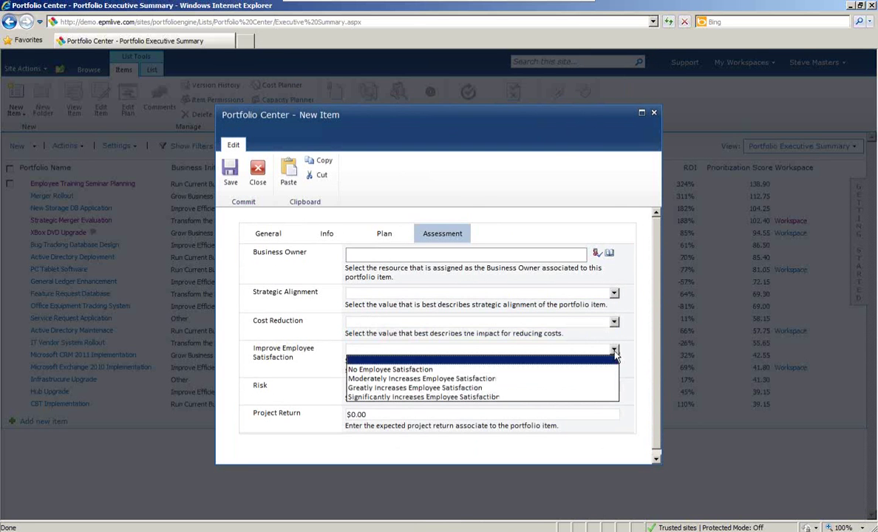
{"action": "left_click", "coordinate": [636, 350]}
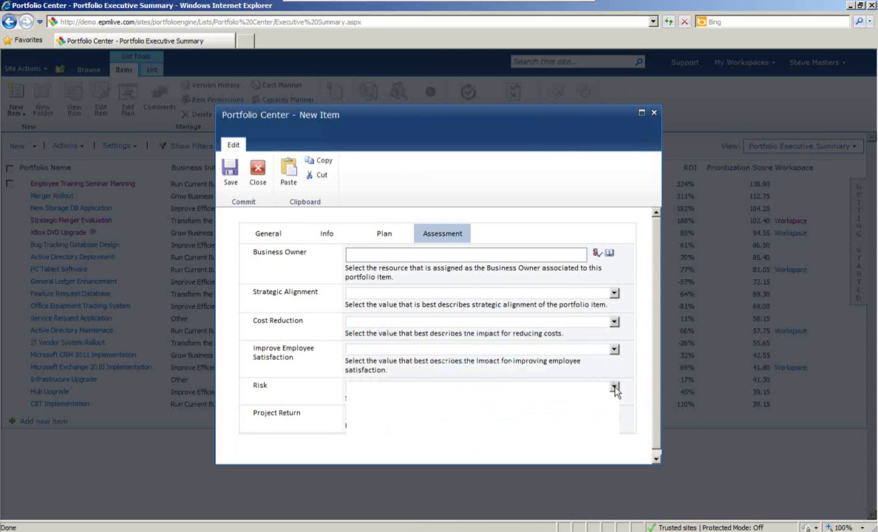
{"action": "left_click", "coordinate": [614, 388]}
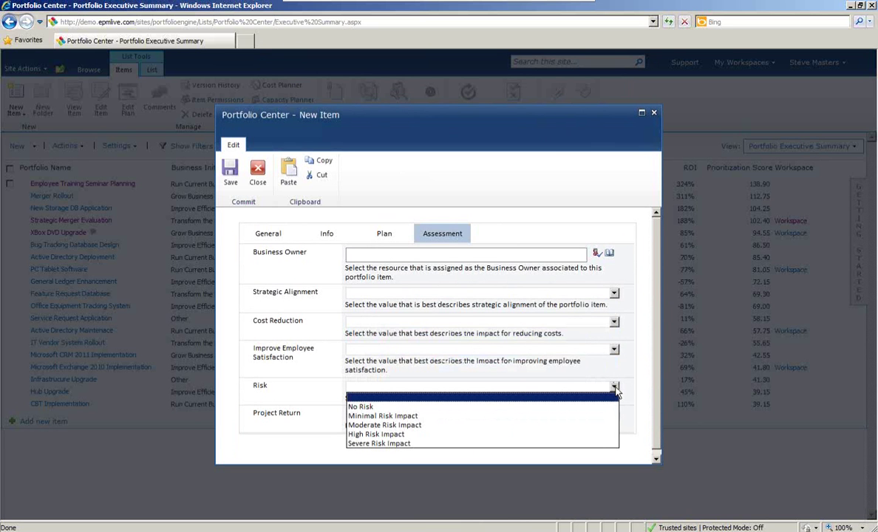
{"action": "left_click", "coordinate": [607, 353]}
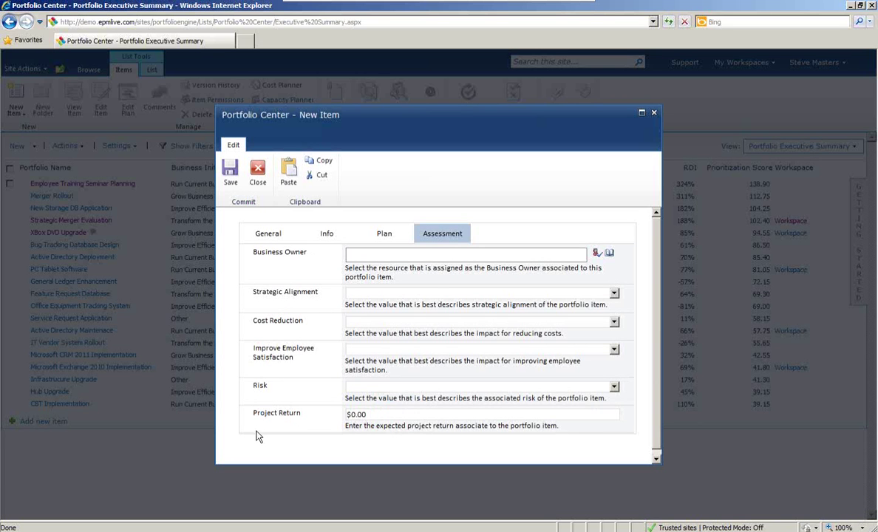
{"action": "left_click", "coordinate": [614, 324]}
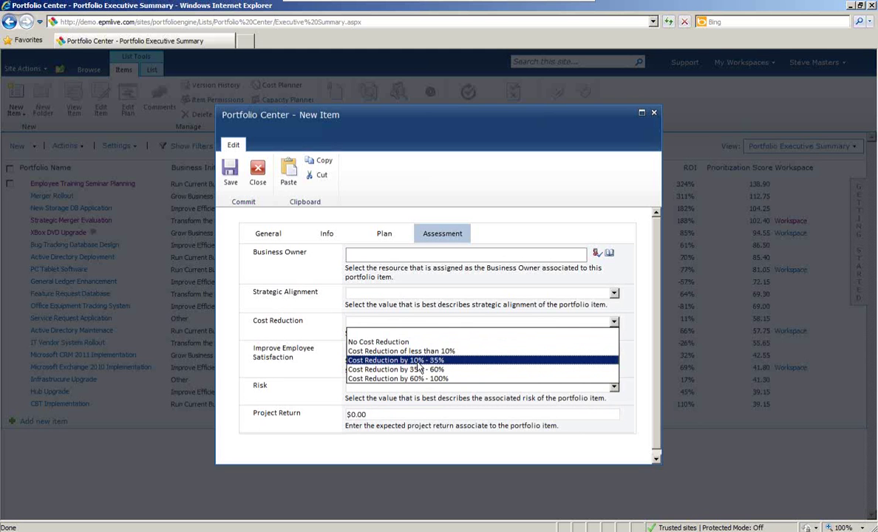
{"action": "left_click", "coordinate": [589, 163]}
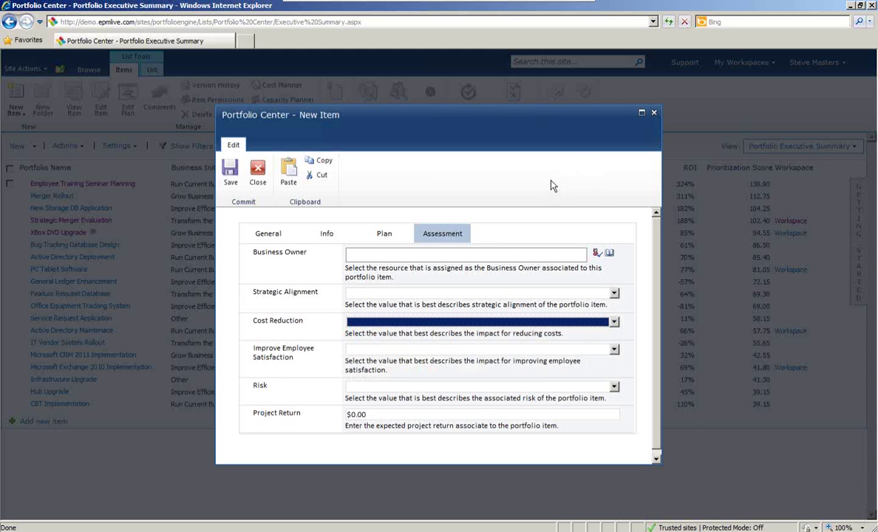
{"action": "left_click", "coordinate": [258, 172]}
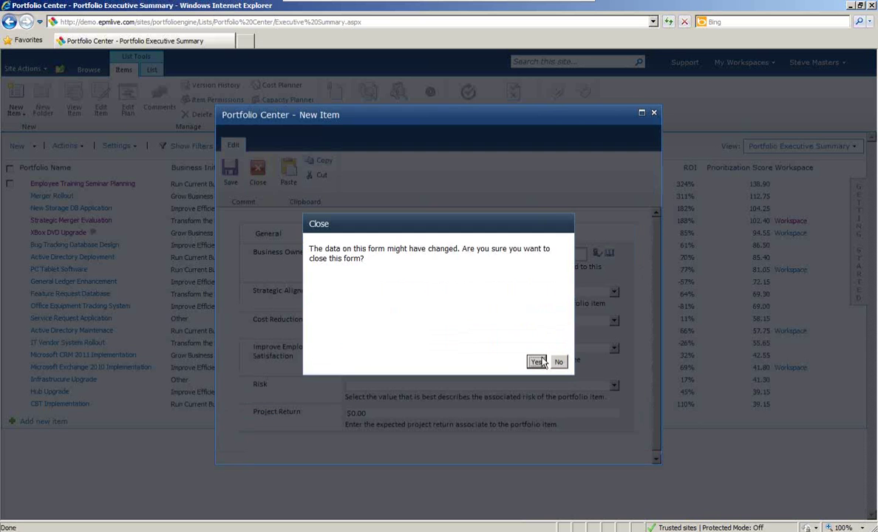
{"action": "key", "text": "Return"}
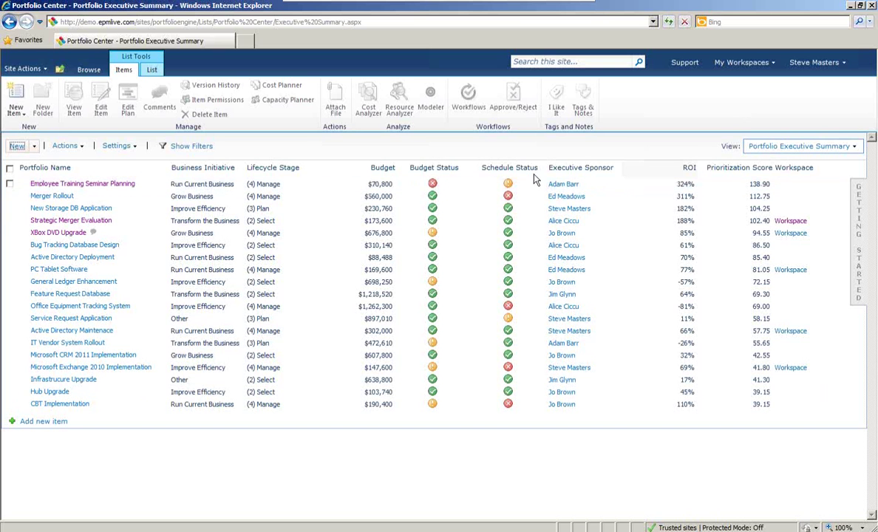
Step: Open the Capacity Planner for the Strategic Merger Evaluation item, check its available actions and maximize the planner window
{"action": "left_click", "coordinate": [338, 225]}
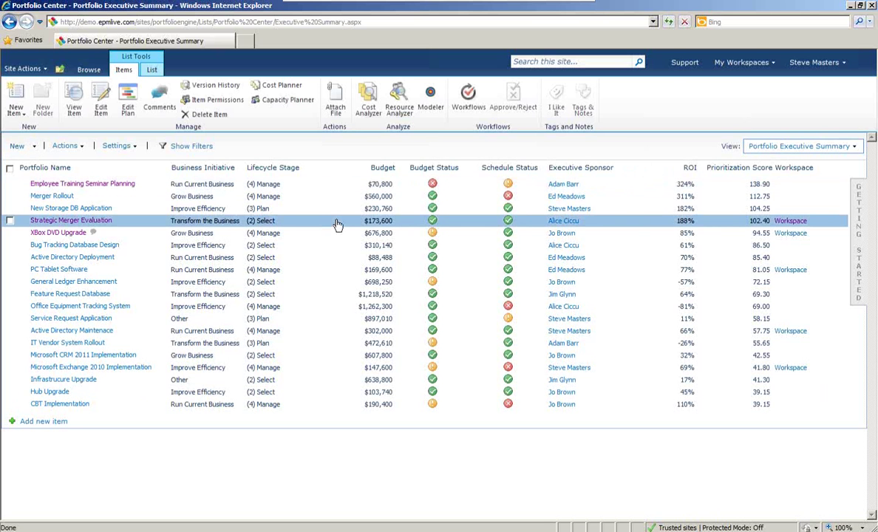
{"action": "left_click", "coordinate": [282, 104]}
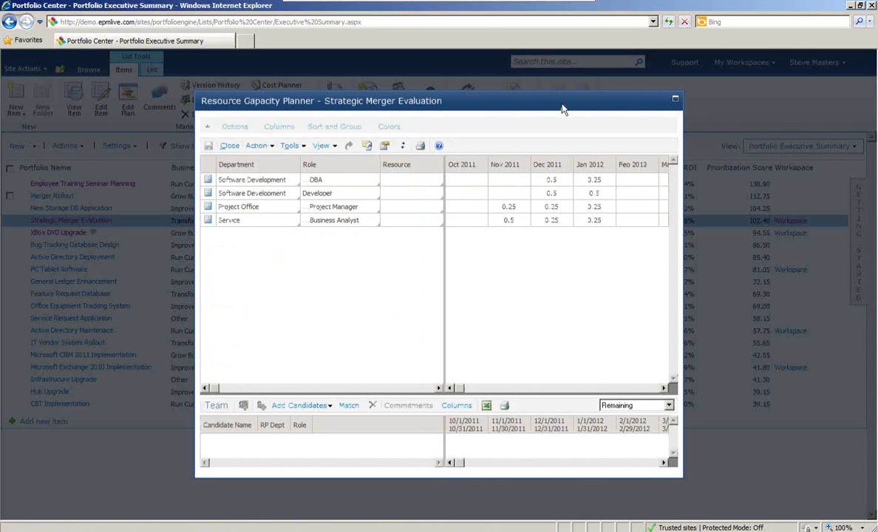
{"action": "left_click", "coordinate": [272, 147]}
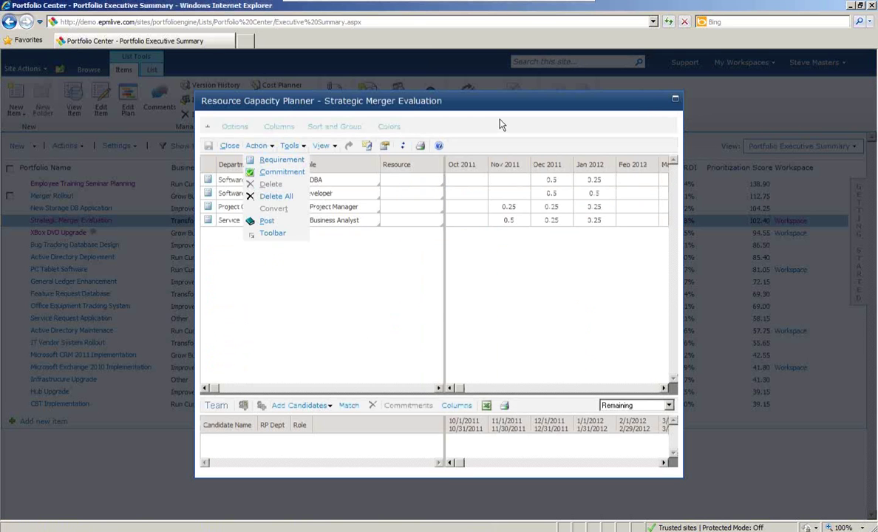
{"action": "left_click", "coordinate": [675, 101]}
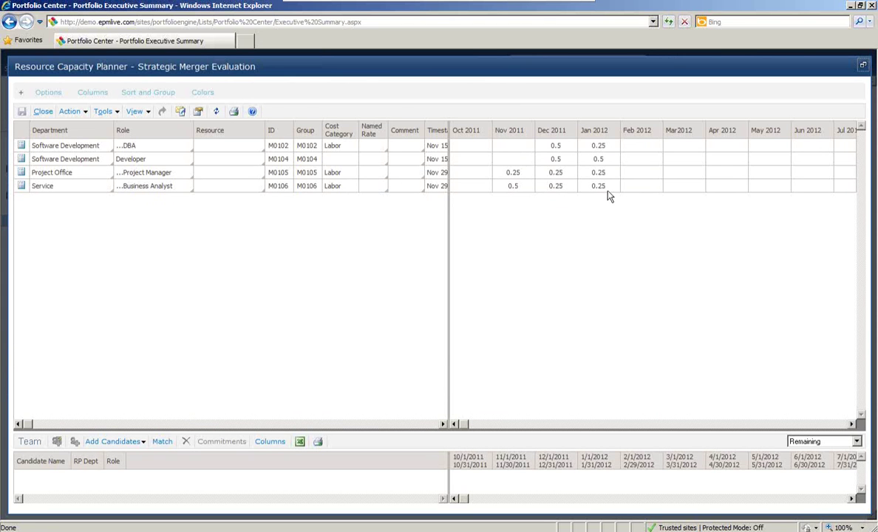
Step: Examine the Capacity Planner's display options, including the Displayed Values choices, without changing them
{"action": "left_click", "coordinate": [20, 92]}
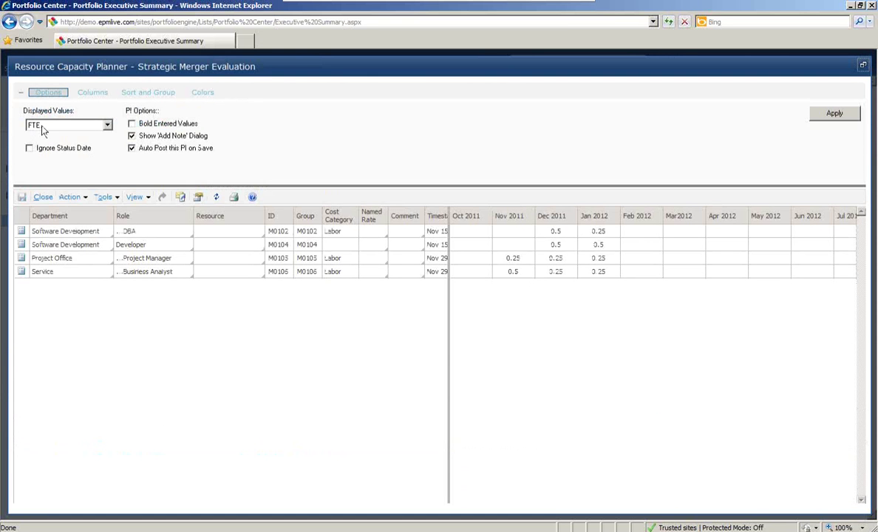
{"action": "left_click", "coordinate": [104, 125]}
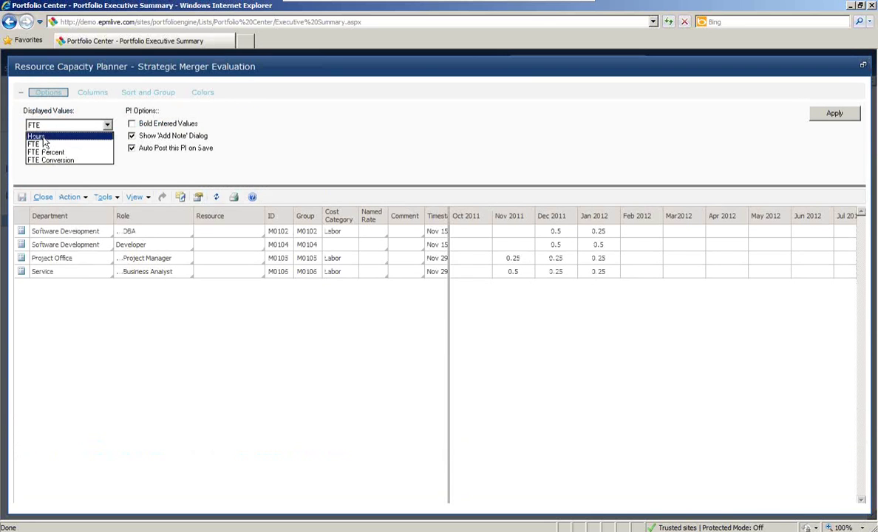
{"action": "left_click", "coordinate": [448, 145]}
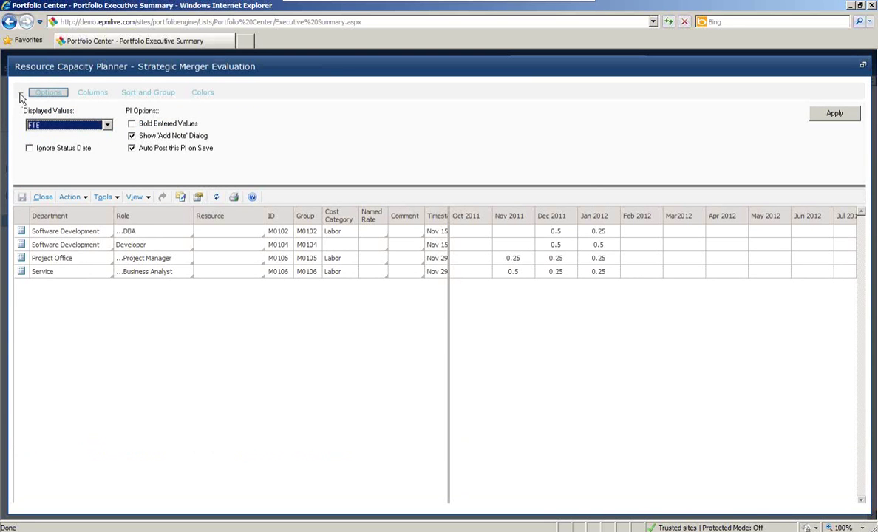
{"action": "left_click", "coordinate": [22, 94]}
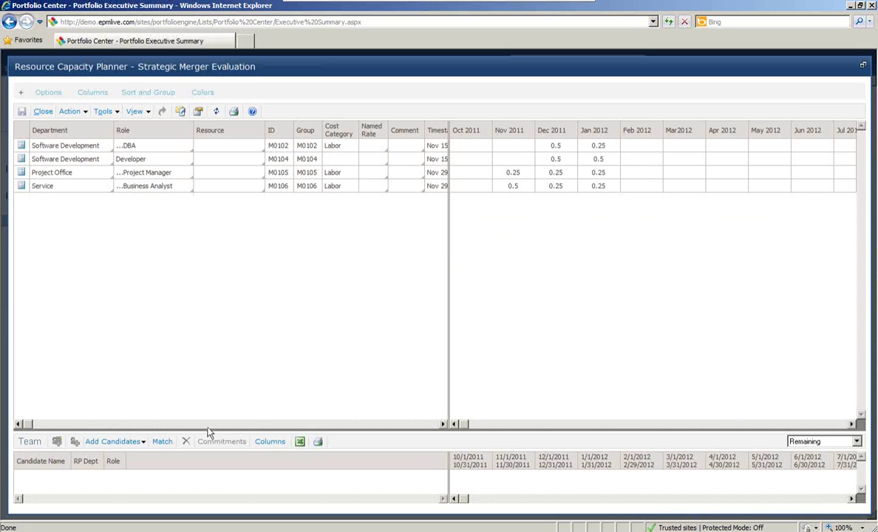
Step: Enlarge the Team area and match candidates to the Project Office's Project Manager requirement
{"action": "left_click_drag", "start_coordinate": [206, 429], "coordinate": [226, 280]}
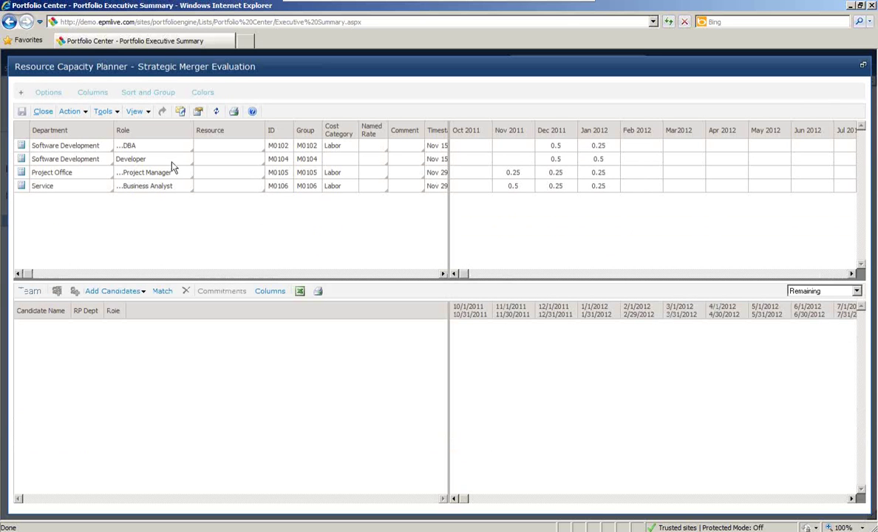
{"action": "left_click", "coordinate": [154, 176]}
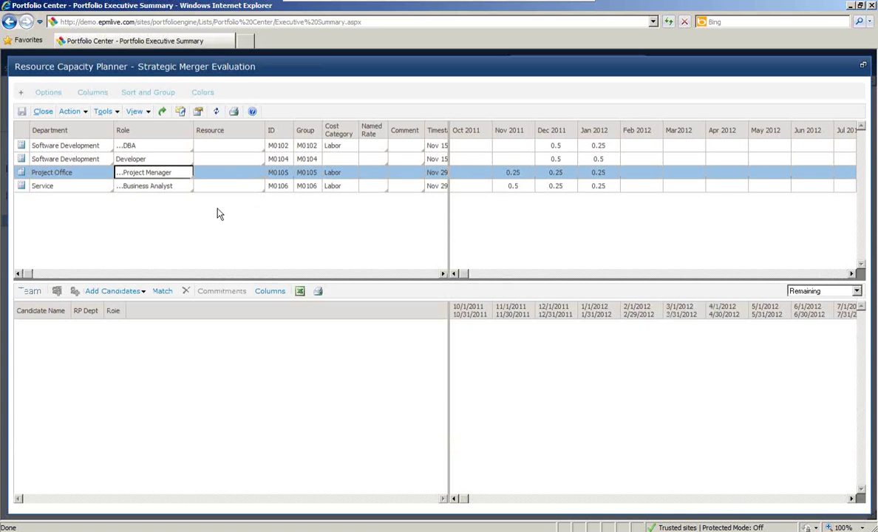
{"action": "left_click", "coordinate": [162, 293]}
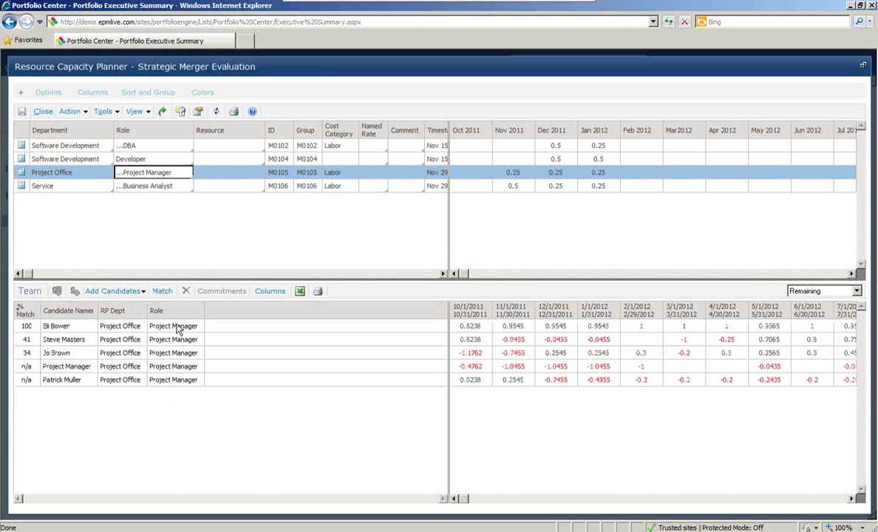
Step: Assign the candidate with the 100% match to the Project Manager requirement and close the Capacity Planner
{"action": "left_click", "coordinate": [26, 330]}
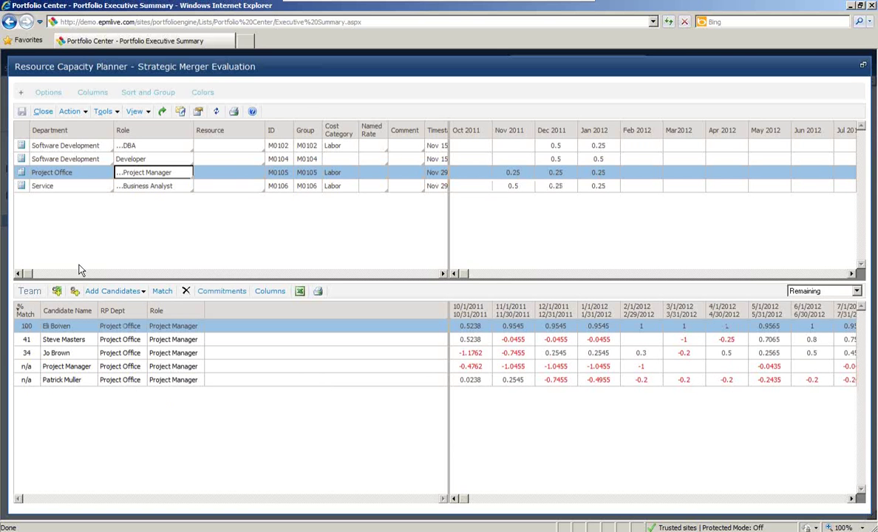
{"action": "left_click", "coordinate": [74, 290]}
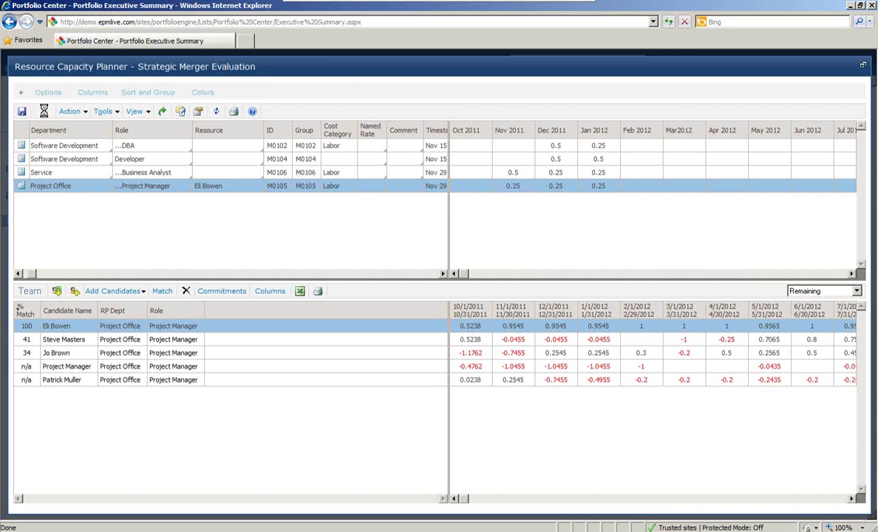
{"action": "left_click", "coordinate": [471, 315]}
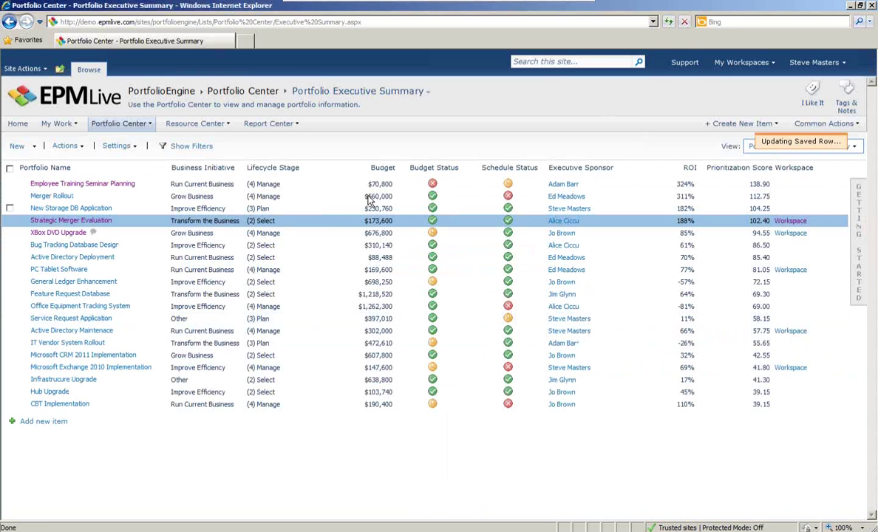
Step: Open the Cost Planner for the Strategic Merger Evaluation item and check the Business Analyst's Nov 2011 budget entries
{"action": "left_click", "coordinate": [325, 226]}
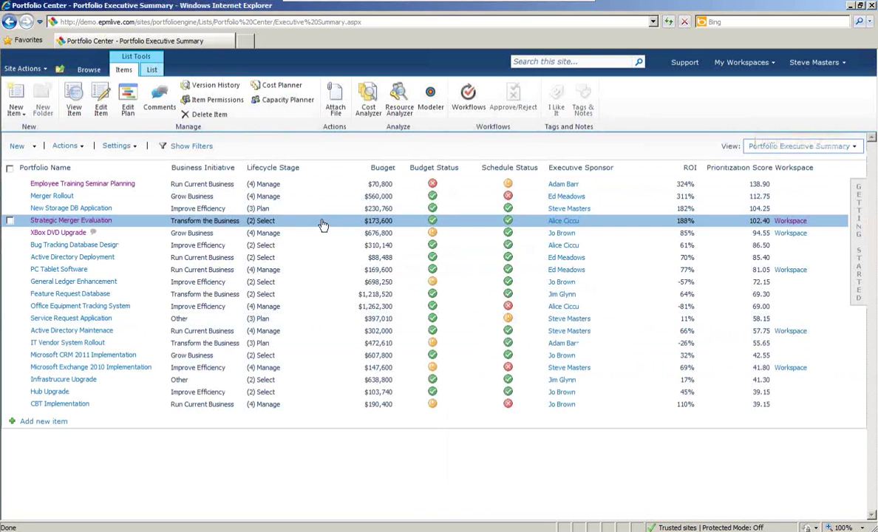
{"action": "left_click", "coordinate": [280, 87]}
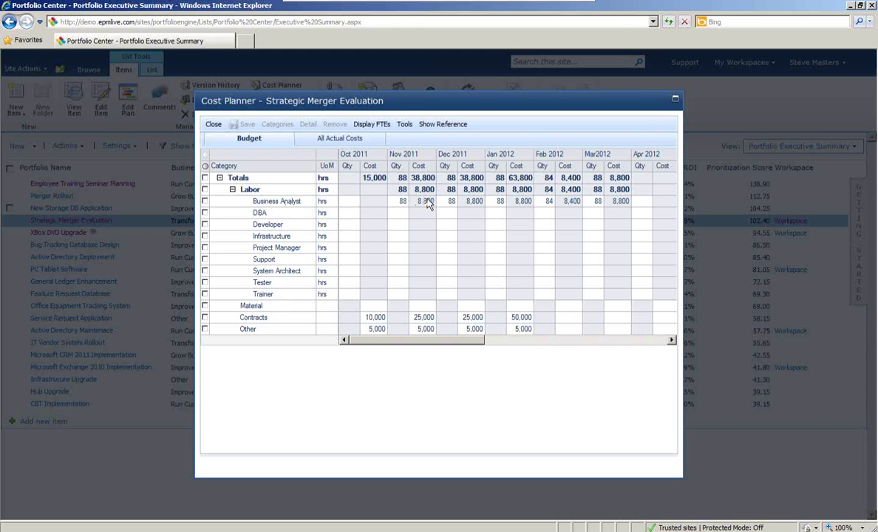
{"action": "left_click", "coordinate": [403, 203]}
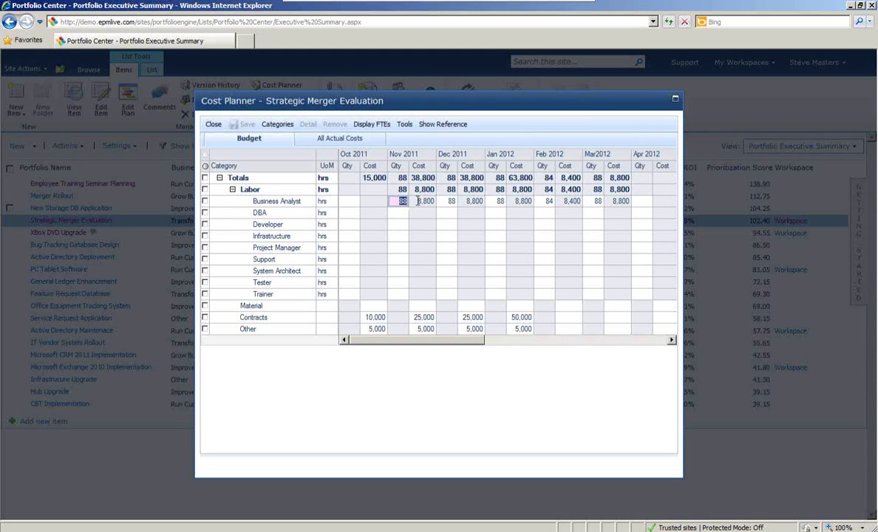
{"action": "left_click", "coordinate": [431, 206]}
Step: Examine the monthly Contracts and Other budget costs and the Full Totals columns
{"action": "left_click", "coordinate": [378, 318]}
{"action": "left_click", "coordinate": [423, 319]}
{"action": "left_click", "coordinate": [479, 320]}
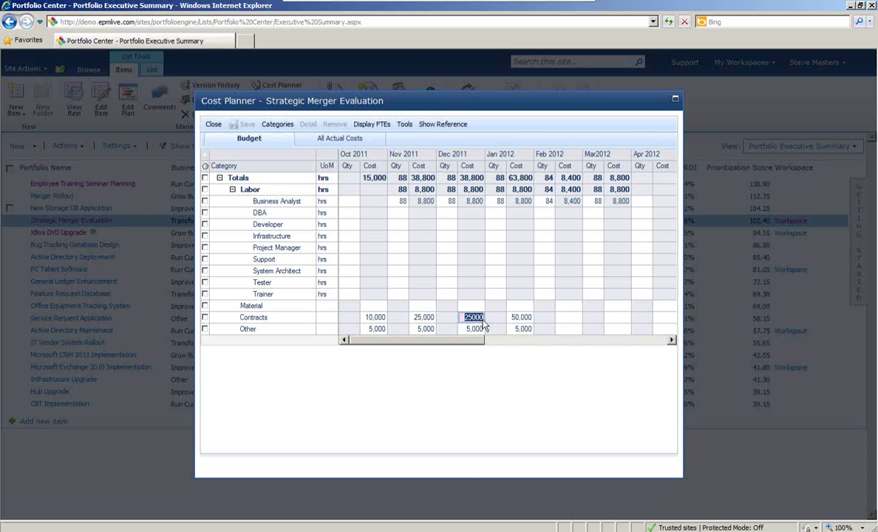
{"action": "key", "text": "Tab"}
{"action": "left_click", "coordinate": [377, 329]}
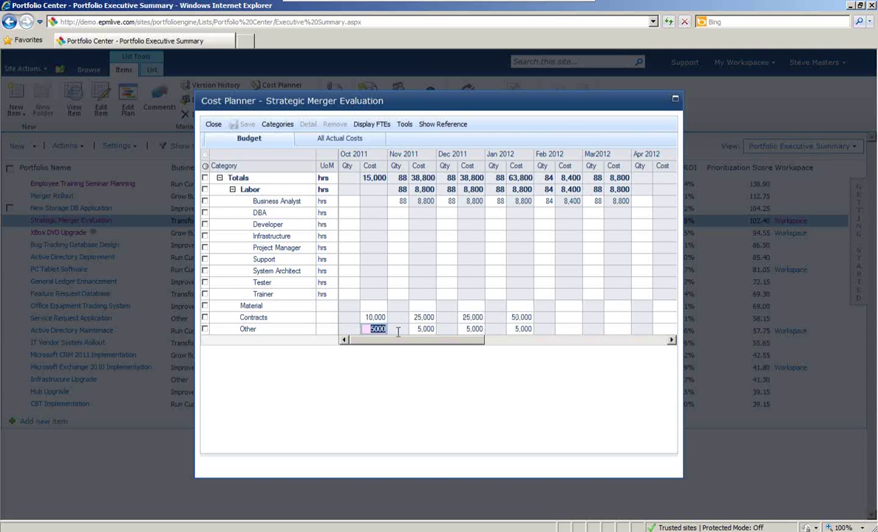
{"action": "left_click", "coordinate": [427, 330]}
{"action": "left_click", "coordinate": [477, 330]}
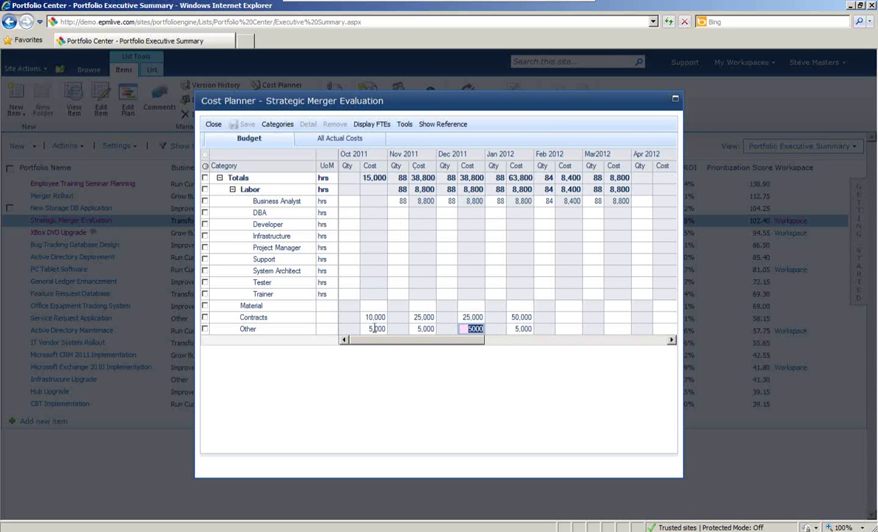
{"action": "left_click_drag", "start_coordinate": [378, 345], "coordinate": [569, 348]}
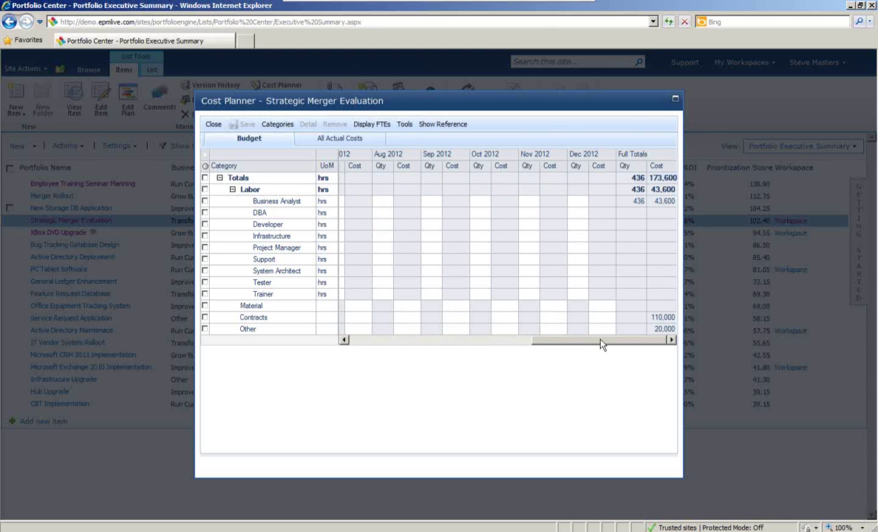
{"action": "left_click_drag", "start_coordinate": [601, 343], "coordinate": [284, 411]}
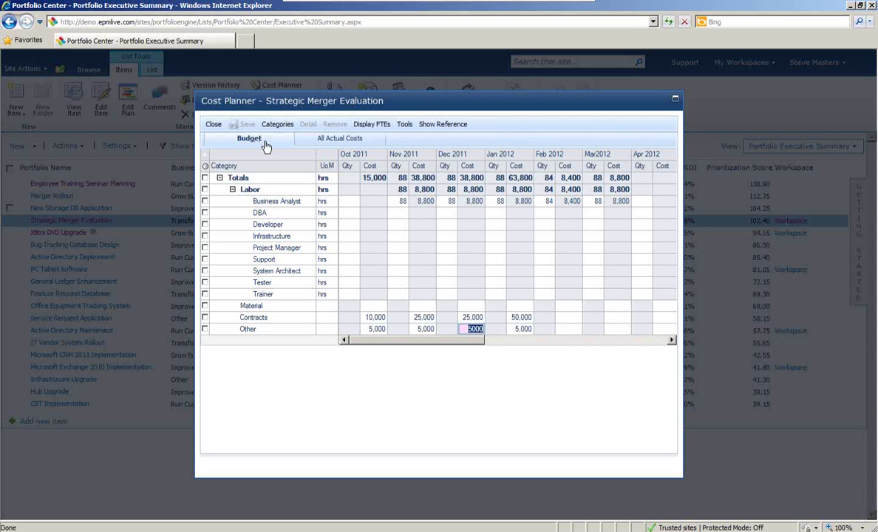
Step: View All Actual Costs, maximize the Cost Planner window and return to the Budget
{"action": "left_click", "coordinate": [339, 142]}
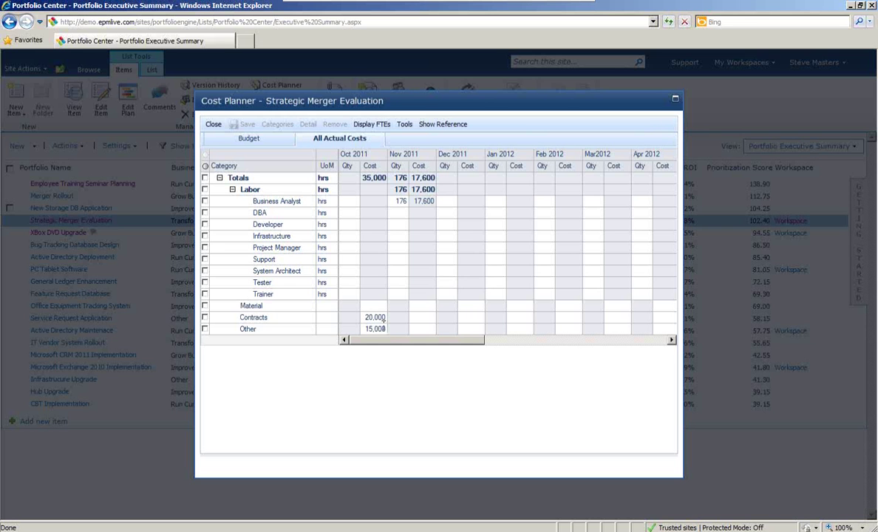
{"action": "left_click", "coordinate": [676, 102]}
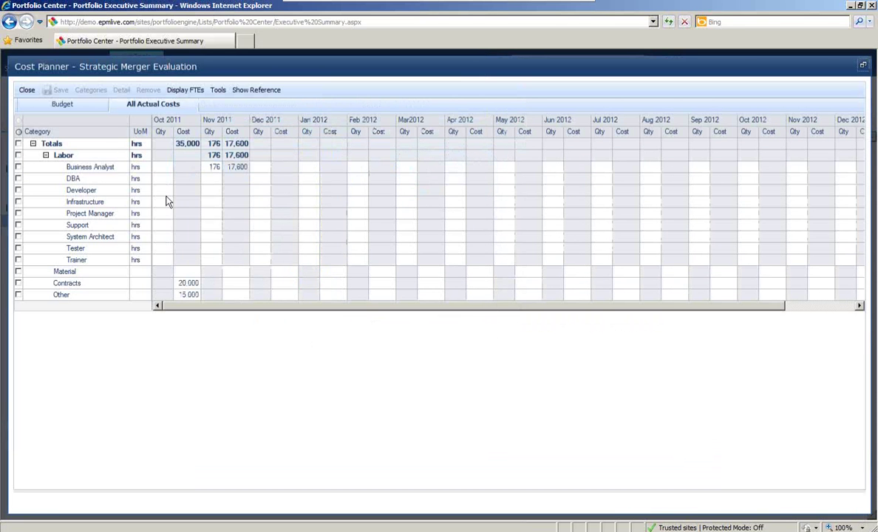
{"action": "left_click", "coordinate": [65, 105]}
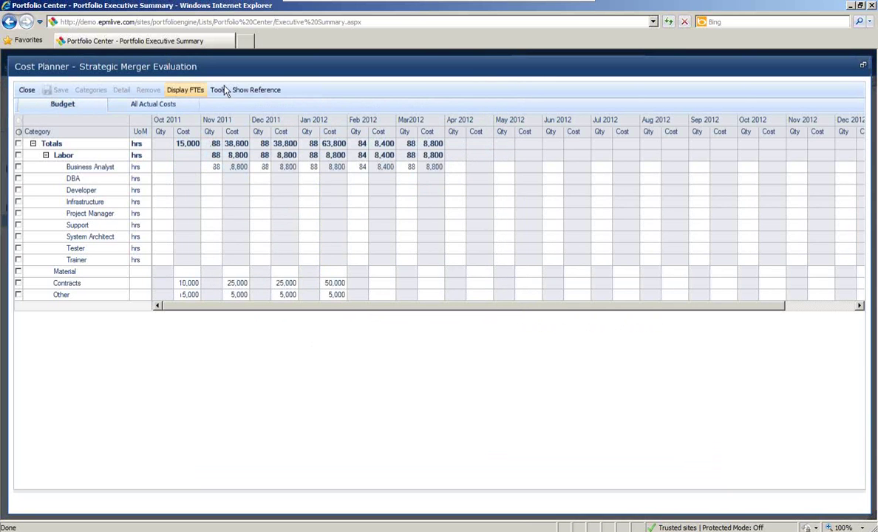
Step: Display All Actual Costs in the reference area to compare them with the Budget, and close the Cost Planner
{"action": "left_click", "coordinate": [253, 90]}
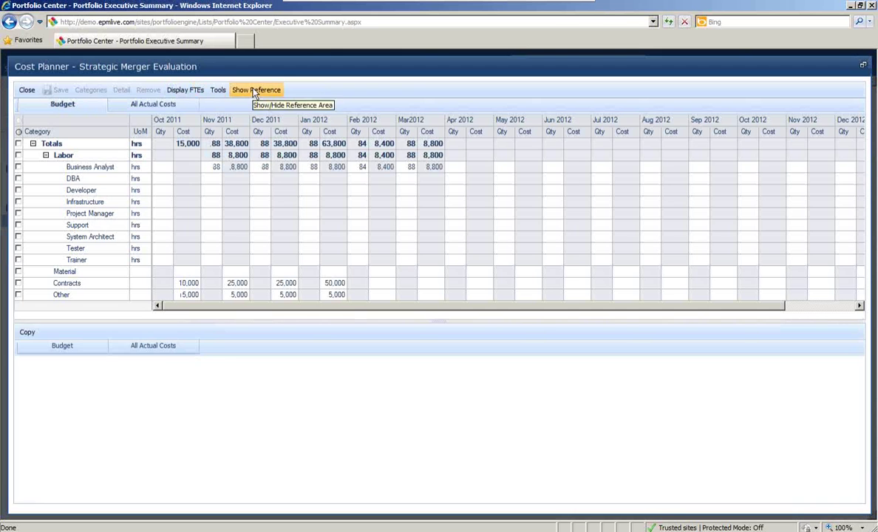
{"action": "left_click", "coordinate": [161, 361]}
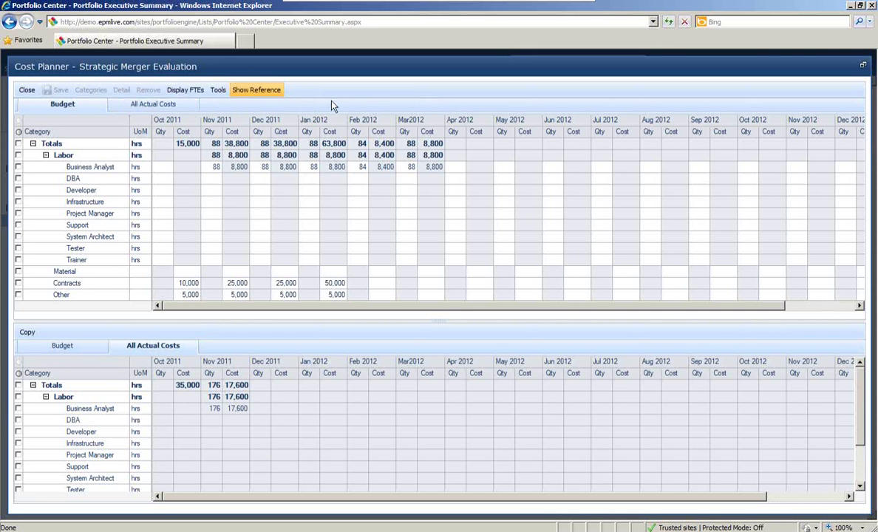
{"action": "left_click", "coordinate": [26, 91]}
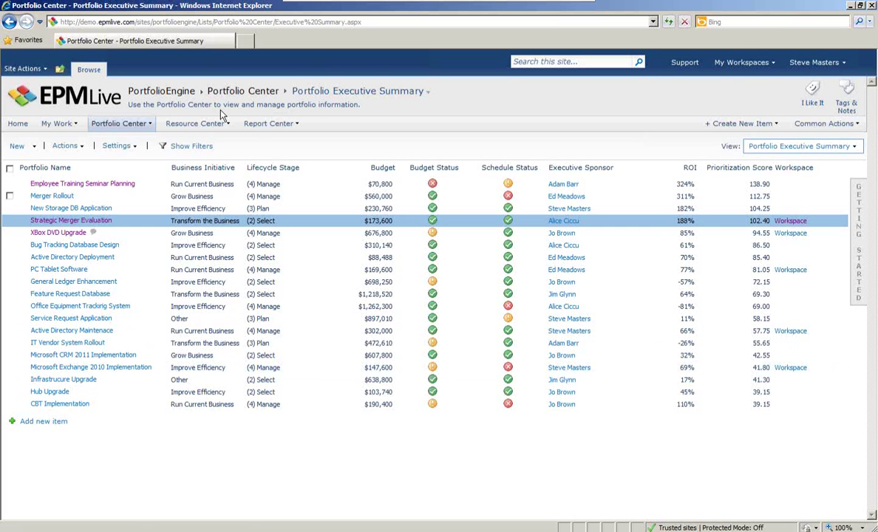
Step: Open the Resource Center's Capacity / Demand page and request the resource plans of the Software Development department
{"action": "mouse_move", "coordinate": [223, 124]}
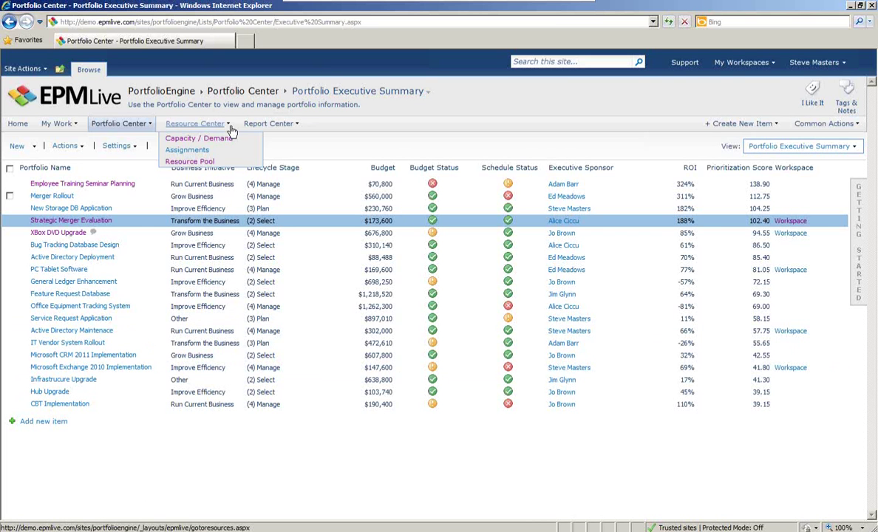
{"action": "left_click", "coordinate": [189, 139]}
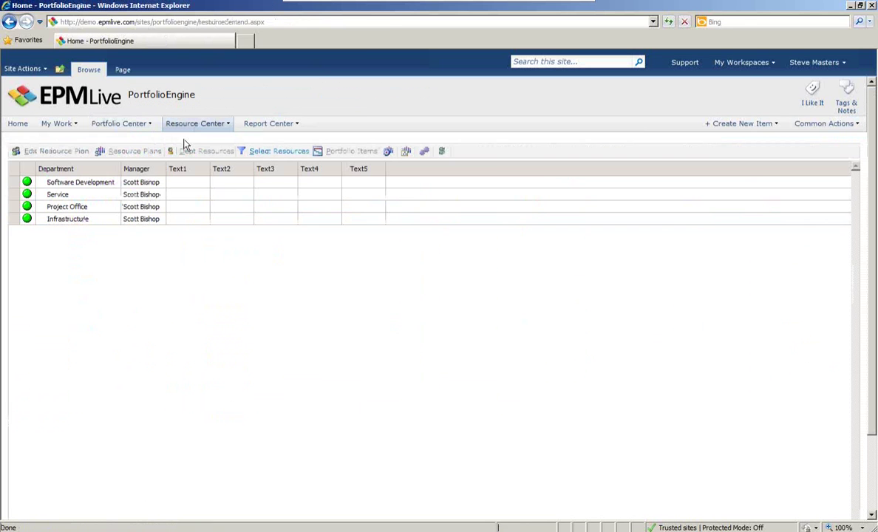
{"action": "left_click", "coordinate": [50, 182]}
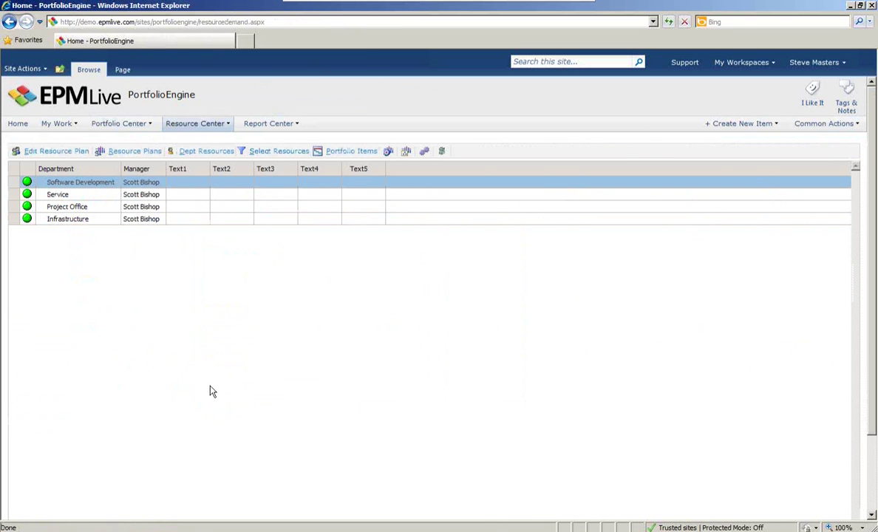
{"action": "left_click", "coordinate": [123, 153]}
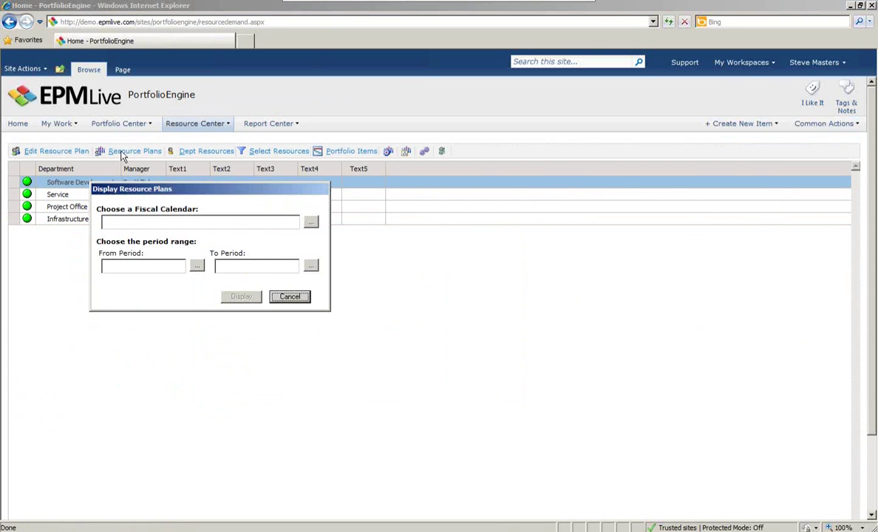
Step: Display the department's resource plans using the Calendar Months calendar for the period Oct 2011 to Sep 2012
{"action": "left_click", "coordinate": [193, 222]}
{"action": "left_click", "coordinate": [148, 241]}
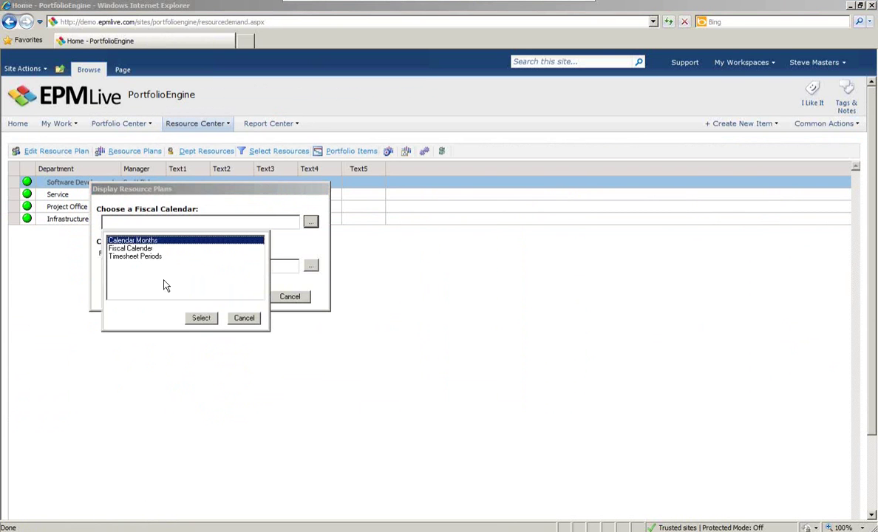
{"action": "left_click", "coordinate": [204, 323]}
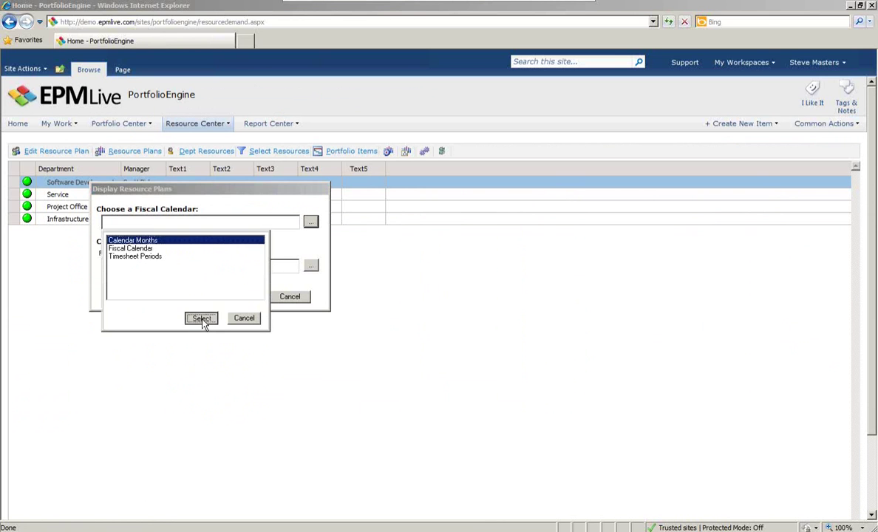
{"action": "left_click", "coordinate": [202, 318]}
{"action": "left_click", "coordinate": [196, 265]}
{"action": "left_click", "coordinate": [202, 390]}
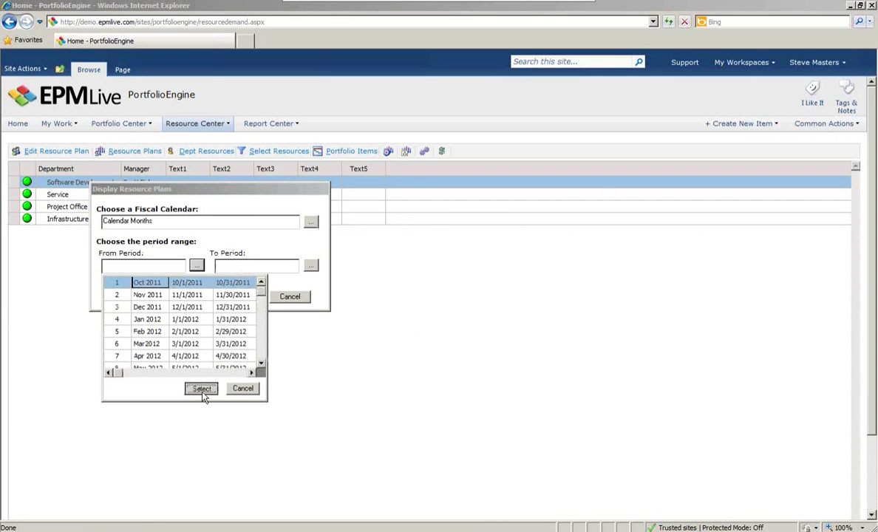
{"action": "left_click", "coordinate": [311, 266]}
{"action": "scroll", "coordinate": [348, 338], "scroll_direction": "down", "scroll_amount": 3}
{"action": "left_click", "coordinate": [256, 345]}
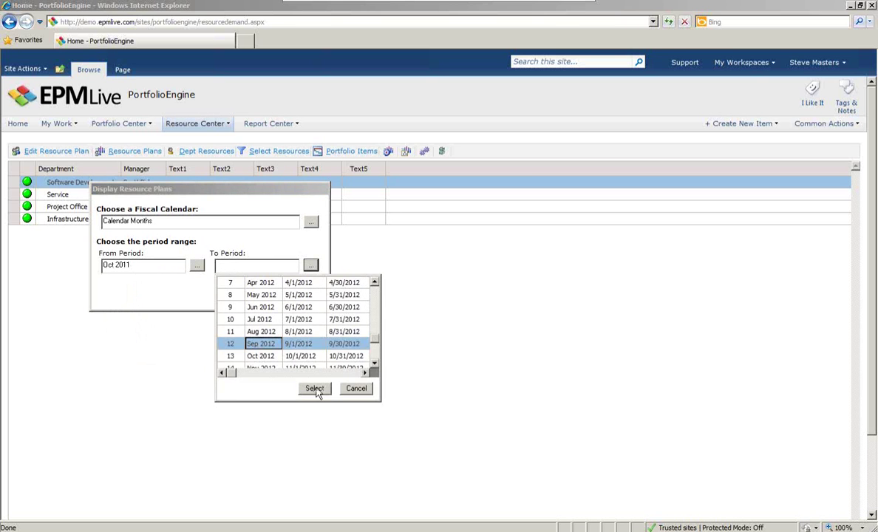
{"action": "left_click", "coordinate": [316, 389]}
{"action": "left_click", "coordinate": [241, 298]}
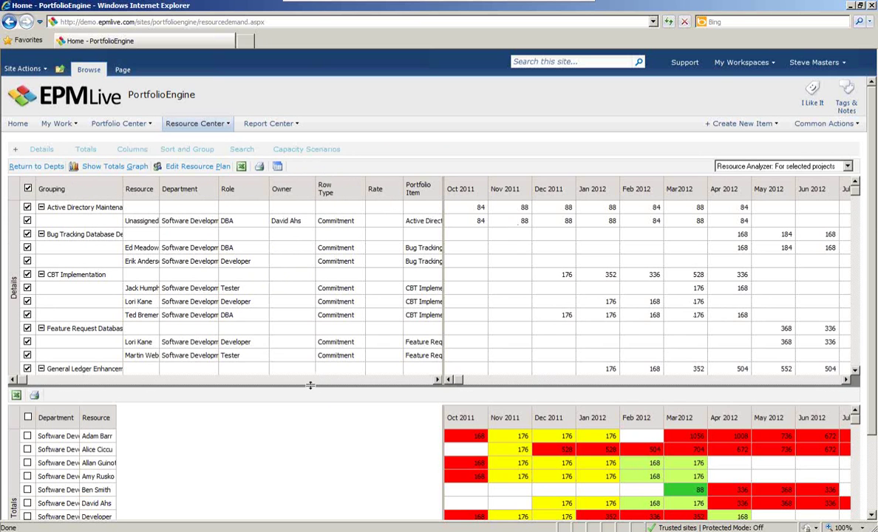
Step: Enlarge the Totals area of the resource analysis and widen its Department and Resource columns
{"action": "left_click_drag", "start_coordinate": [313, 385], "coordinate": [324, 333]}
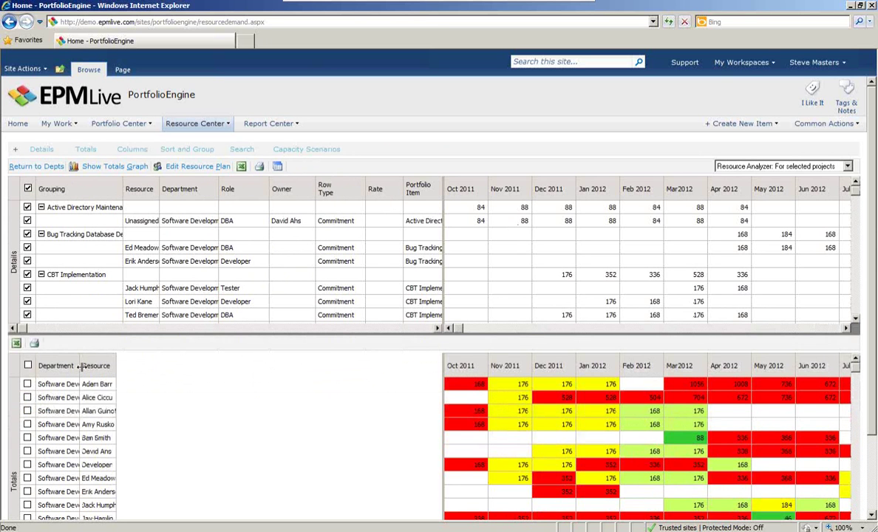
{"action": "left_click_drag", "start_coordinate": [79, 366], "coordinate": [156, 363]}
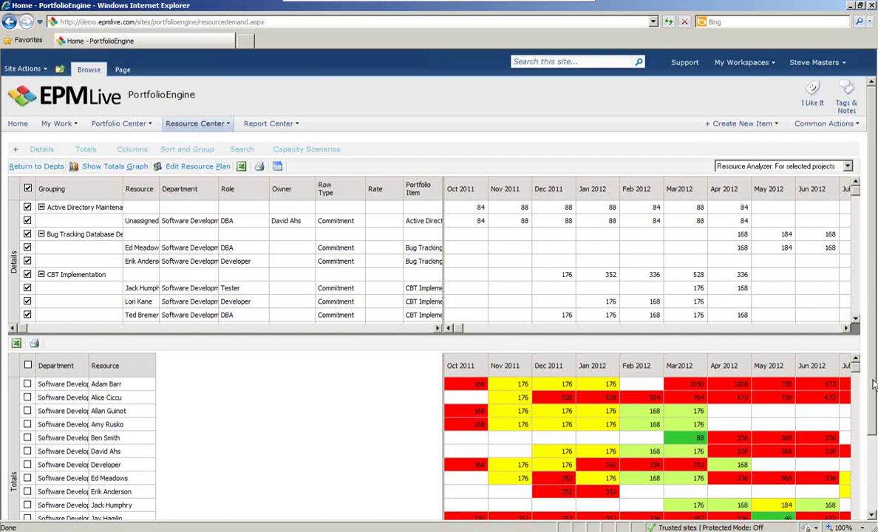
Step: Turn off Total by Resource and apply totals showing Cost Category Roles with Role Summaries, and collapse the totals options
{"action": "left_click_drag", "start_coordinate": [872, 386], "coordinate": [870, 389]}
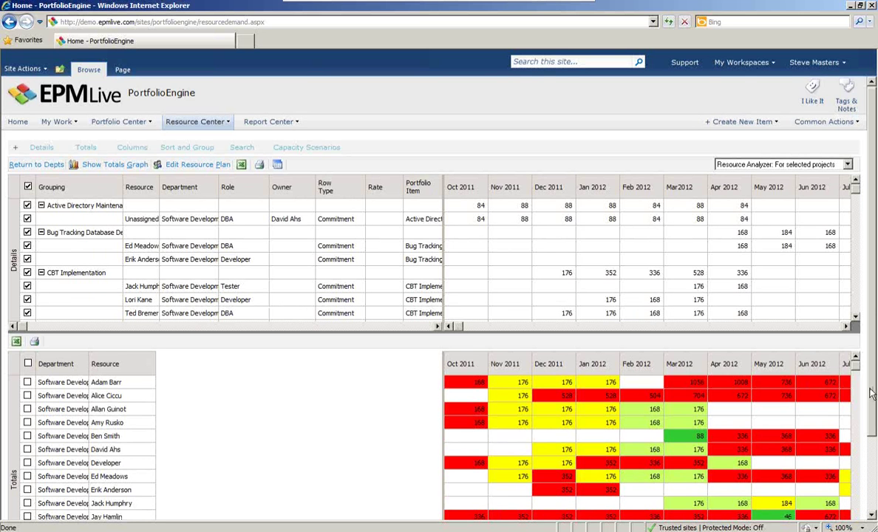
{"action": "left_click_drag", "start_coordinate": [871, 394], "coordinate": [869, 474]}
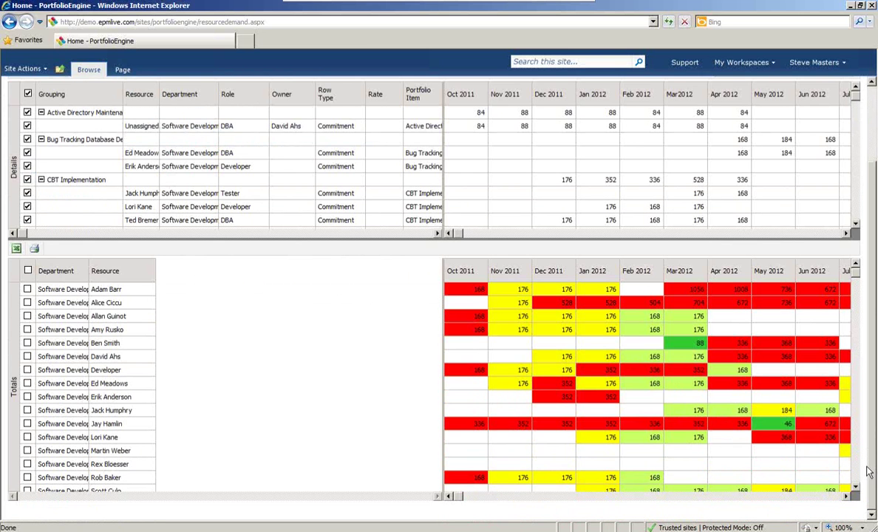
{"action": "scroll", "coordinate": [870, 473], "scroll_direction": "up", "scroll_amount": 3}
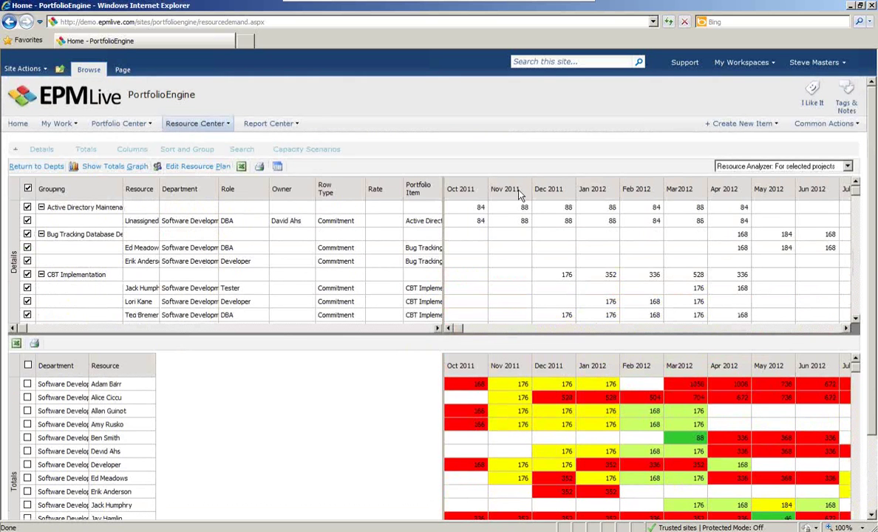
{"action": "left_click", "coordinate": [85, 150]}
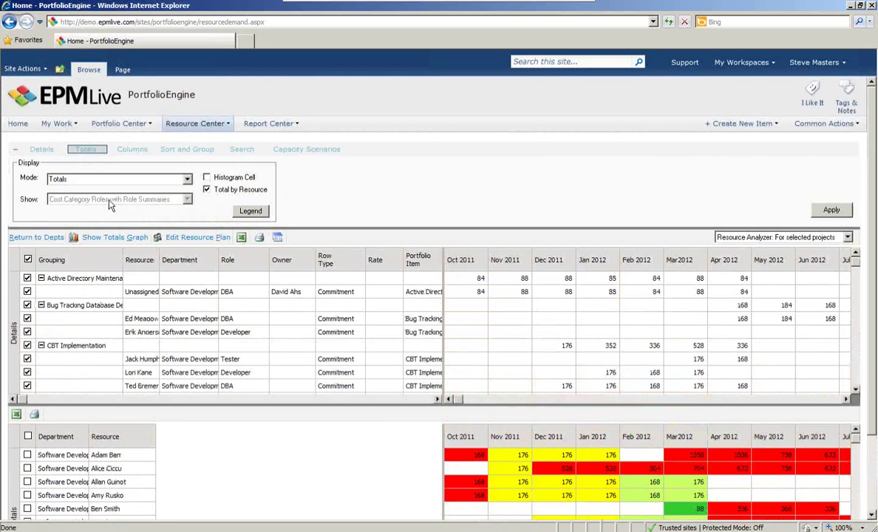
{"action": "left_click", "coordinate": [206, 190]}
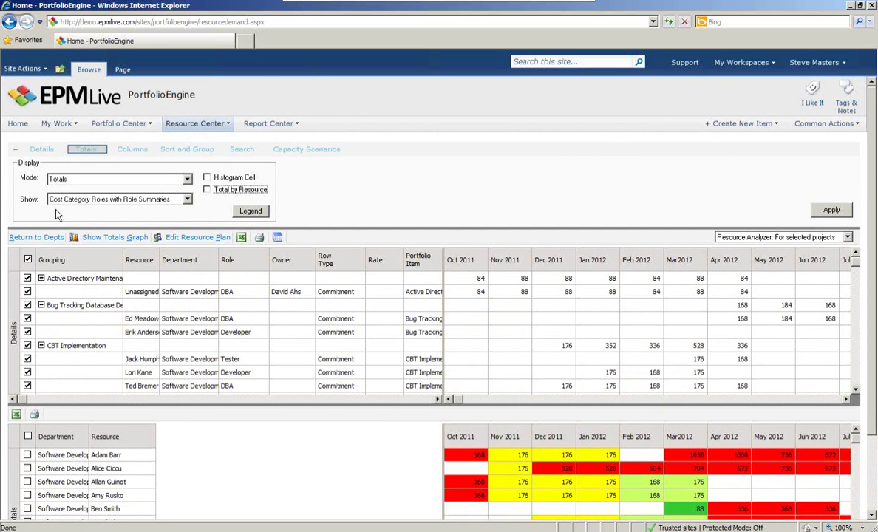
{"action": "left_click", "coordinate": [826, 212]}
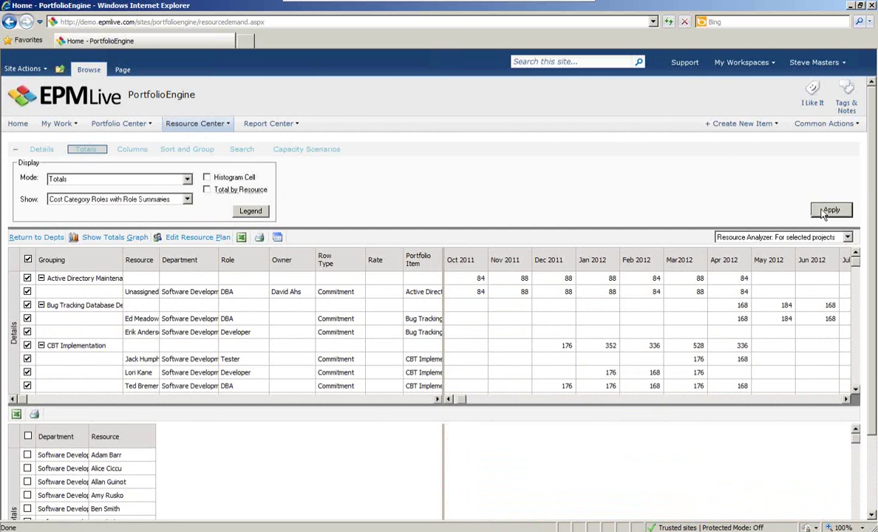
{"action": "left_click", "coordinate": [15, 149]}
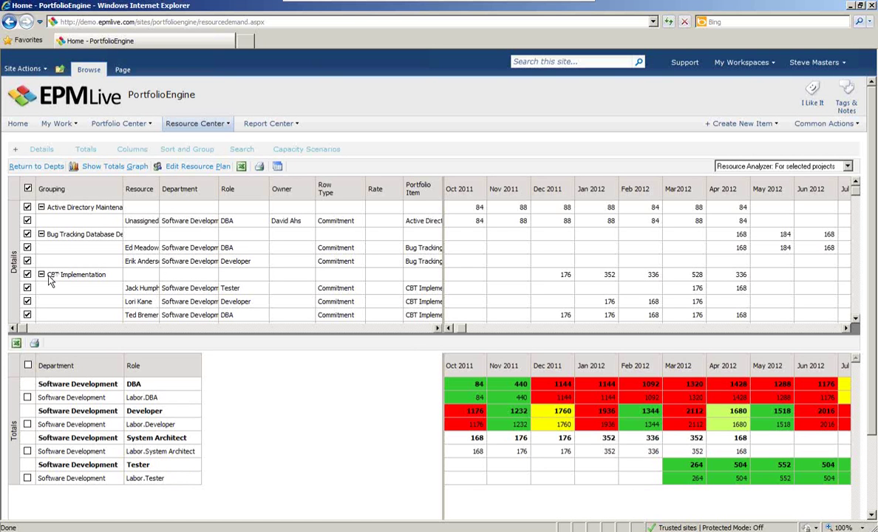
Step: Open the resource plan for CBT Implementation, review its DBA assignment, and close the plan
{"action": "left_click", "coordinate": [178, 303]}
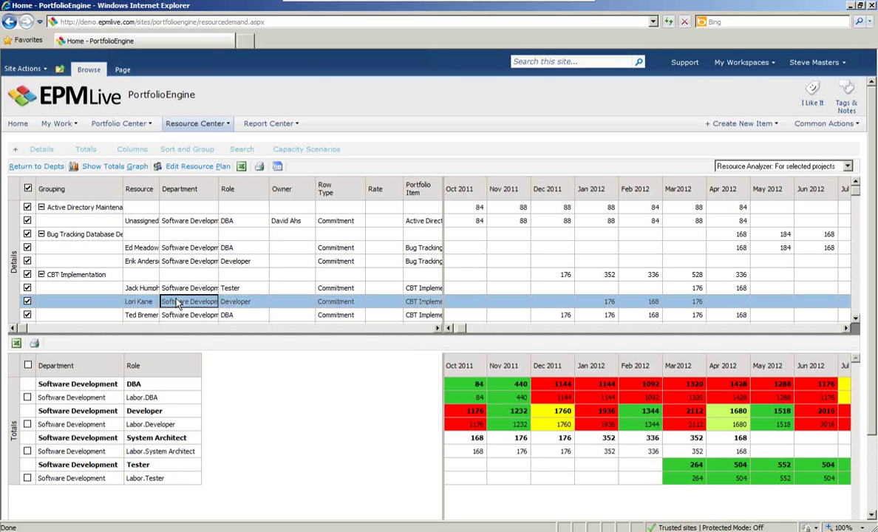
{"action": "left_click", "coordinate": [200, 167]}
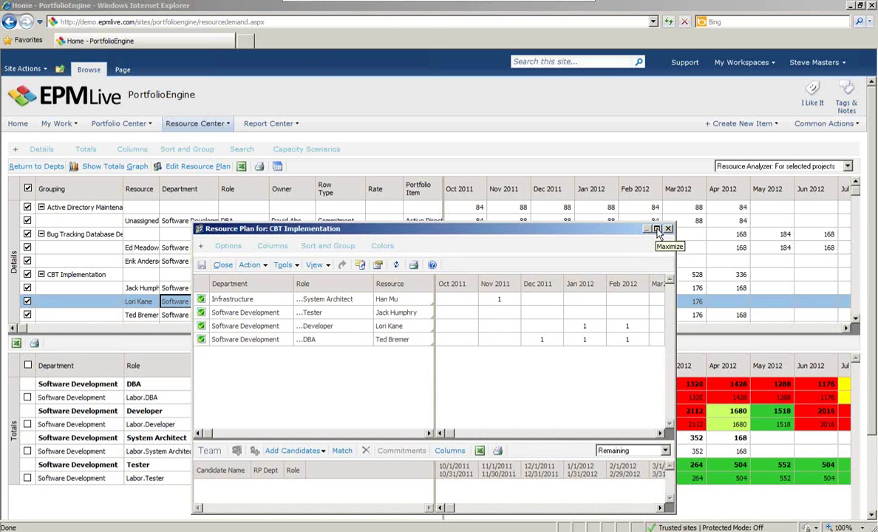
{"action": "left_click", "coordinate": [391, 341]}
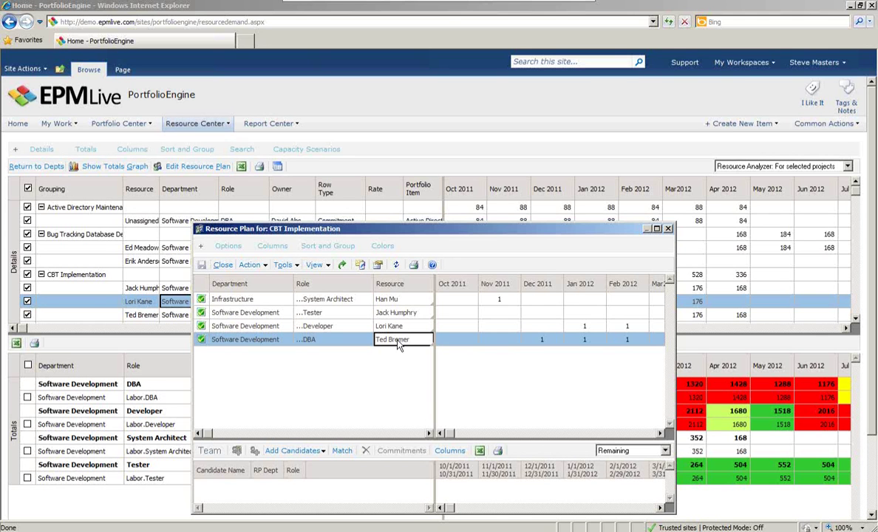
{"action": "left_click", "coordinate": [668, 230]}
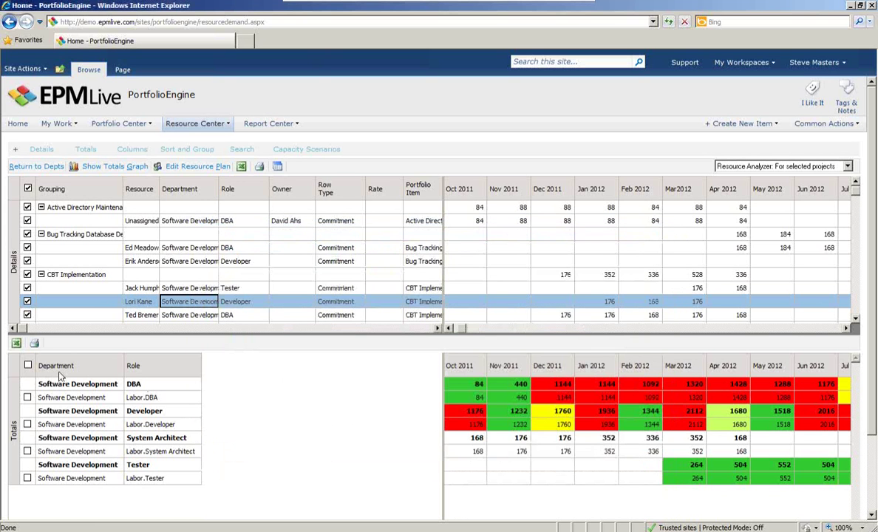
Step: Show the capacity versus demand totals graph for all Software Development labor roles
{"action": "left_click", "coordinate": [27, 365]}
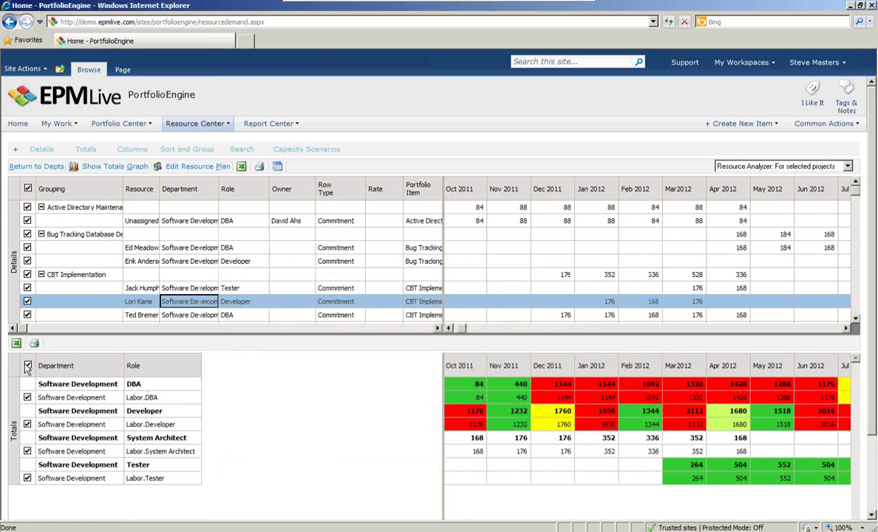
{"action": "left_click", "coordinate": [116, 167]}
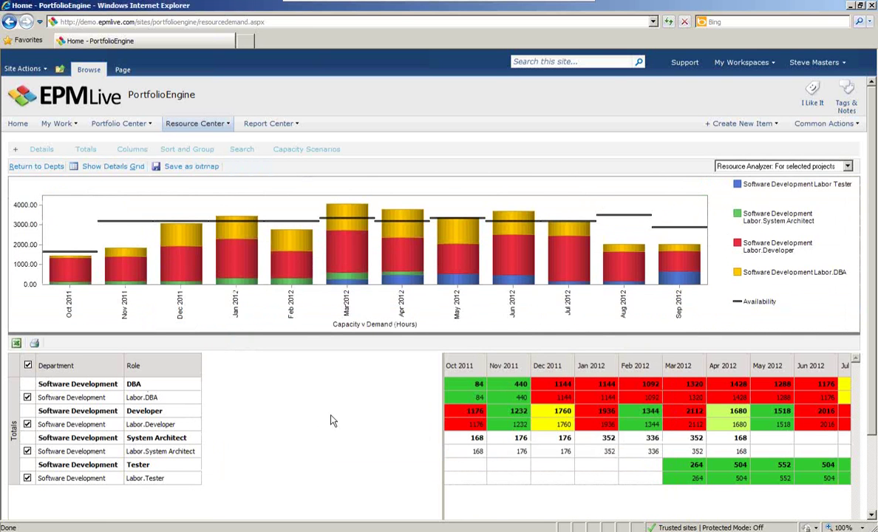
{"action": "left_click", "coordinate": [332, 222]}
Step: Limit the capacity versus demand graph to Labor.DBA, and return to the department list
{"action": "left_click", "coordinate": [28, 365]}
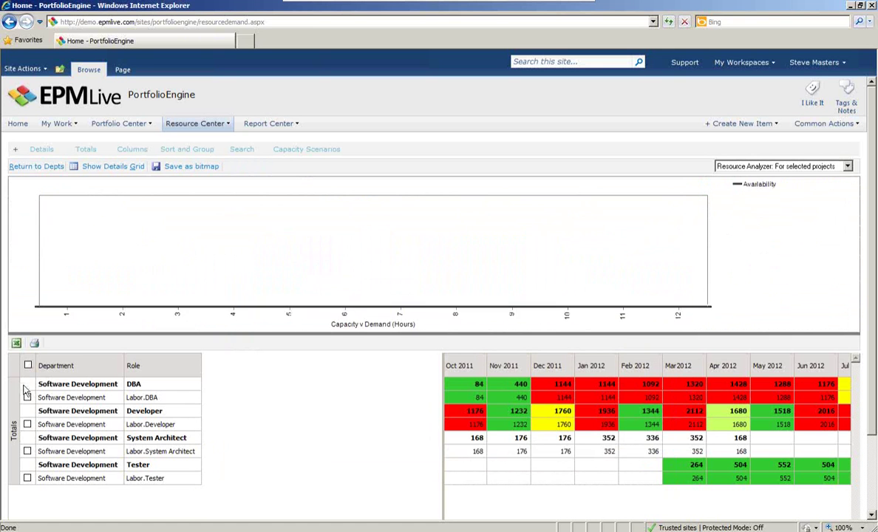
{"action": "left_click", "coordinate": [27, 398]}
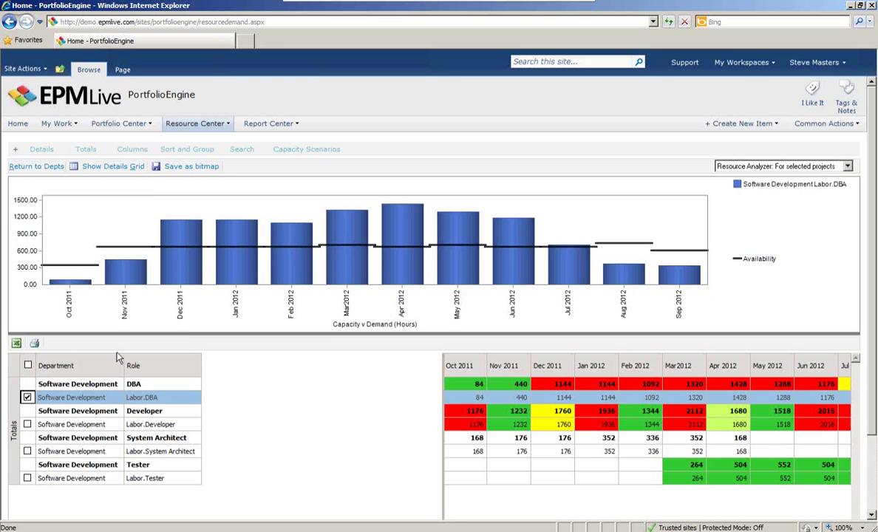
{"action": "left_click", "coordinate": [23, 169]}
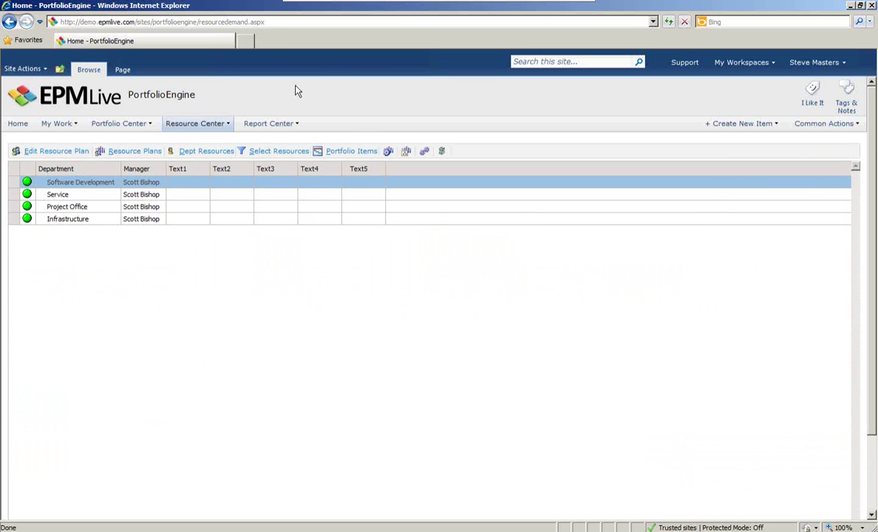
Step: Select all portfolio items in the Portfolio Center's Executive Summary and open them in the Modeler
{"action": "left_click", "coordinate": [110, 124]}
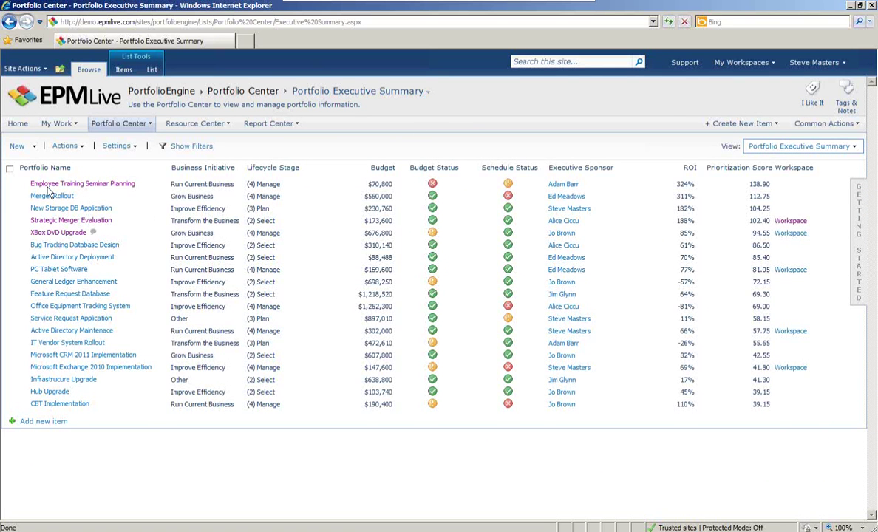
{"action": "left_click", "coordinate": [9, 169]}
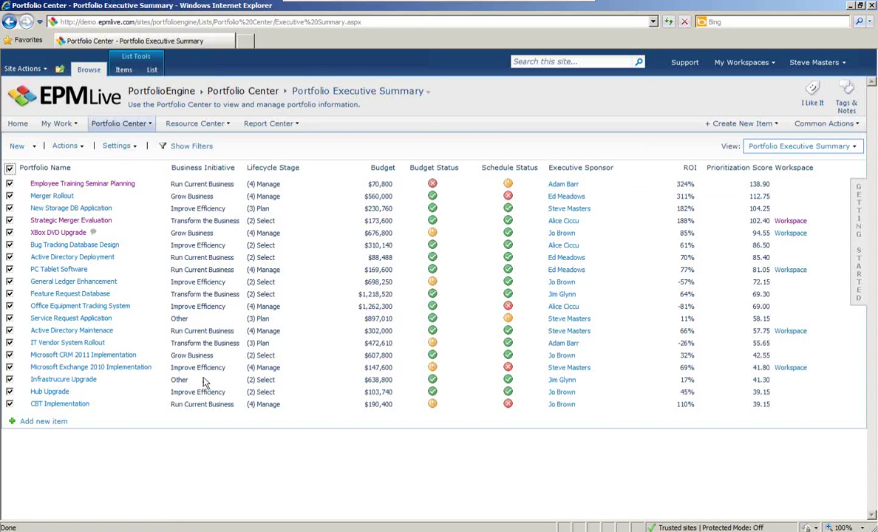
{"action": "left_click", "coordinate": [314, 252]}
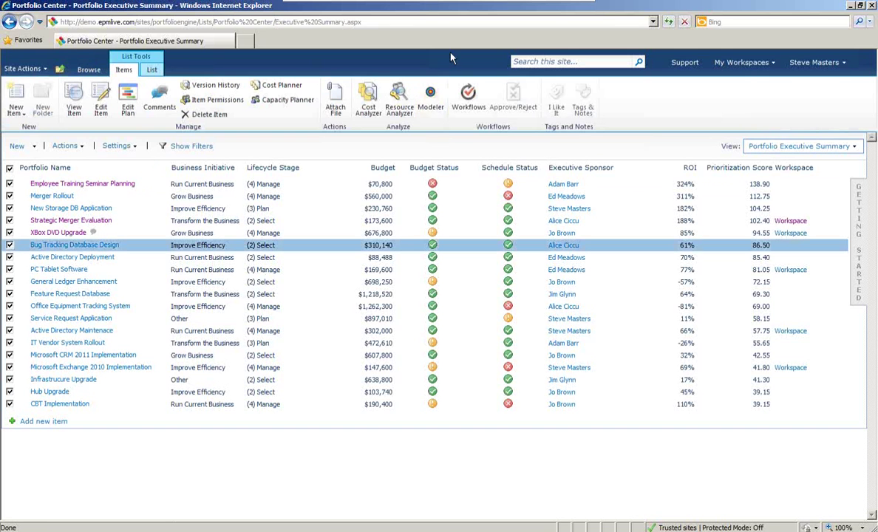
{"action": "left_click", "coordinate": [432, 102]}
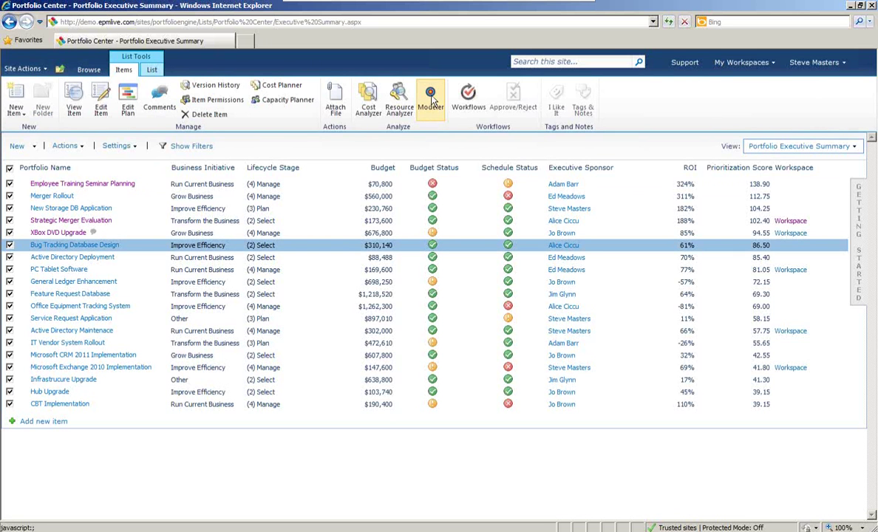
{"action": "left_click", "coordinate": [432, 103]}
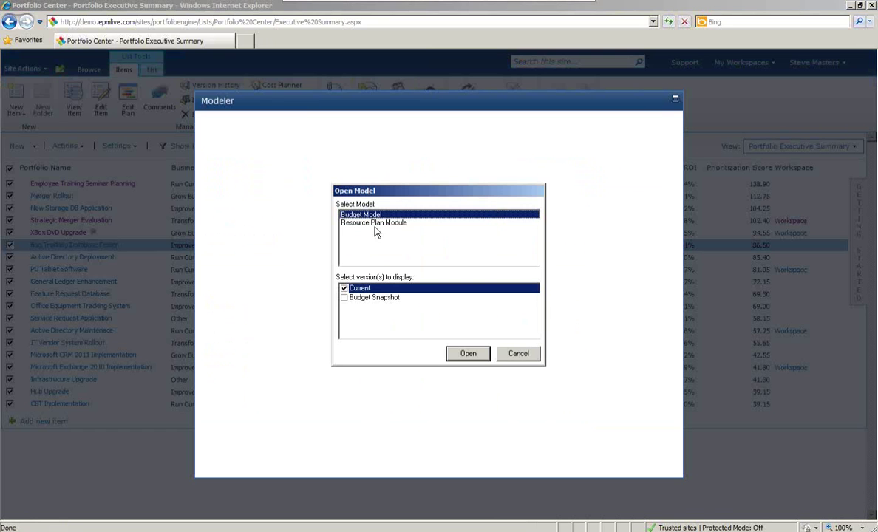
Step: Open the Budget Model's Current version in a maximized Modeler and stretch its timeline to show individual months
{"action": "left_click", "coordinate": [468, 354]}
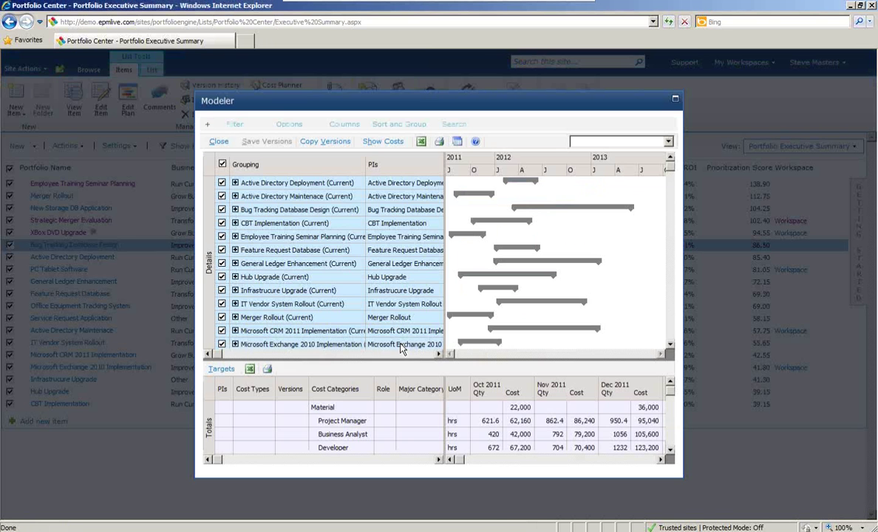
{"action": "left_click", "coordinate": [675, 100]}
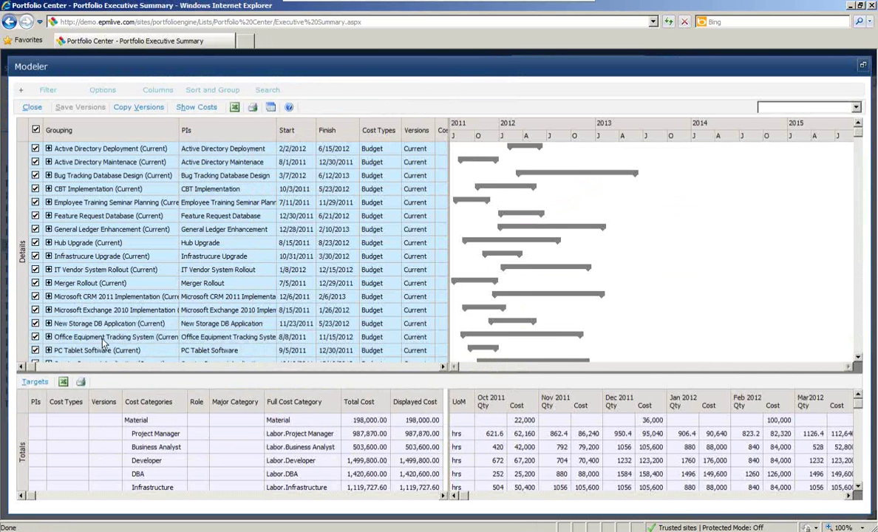
{"action": "left_click_drag", "start_coordinate": [565, 130], "coordinate": [710, 126]}
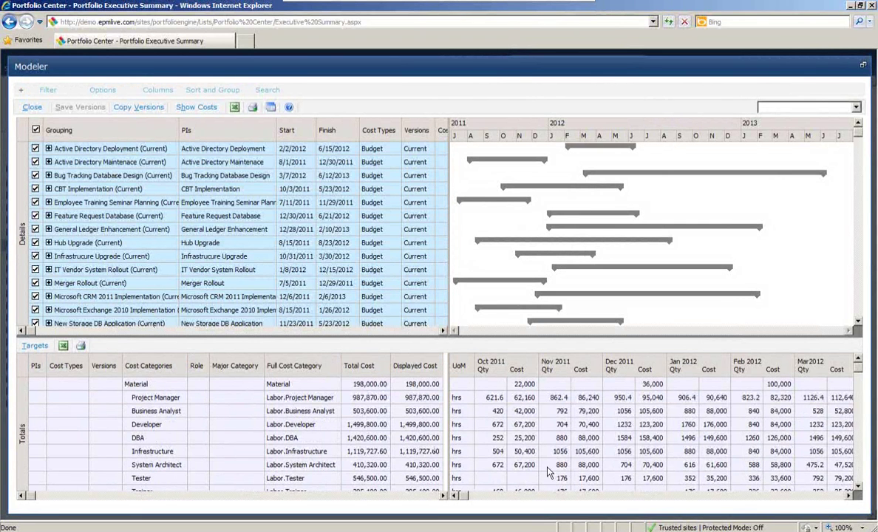
Step: Apply the Hiring Plan target to the model's totals
{"action": "left_click", "coordinate": [34, 348]}
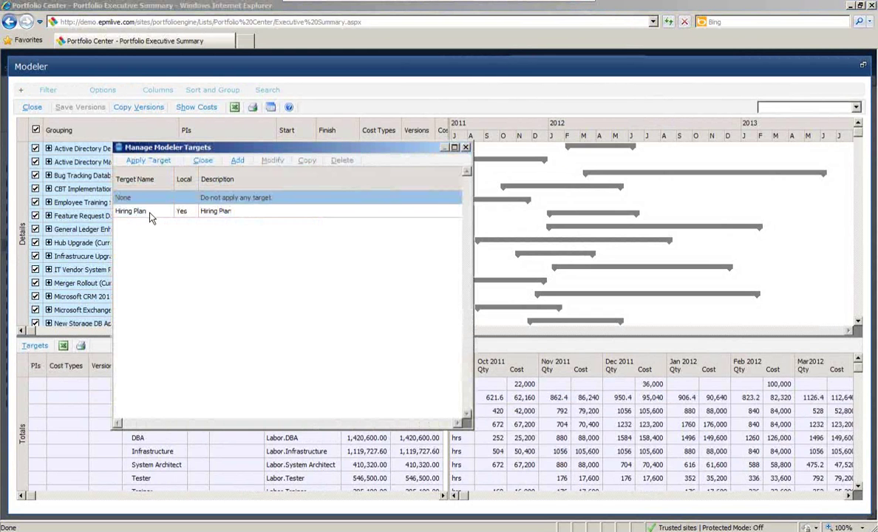
{"action": "left_click", "coordinate": [151, 212]}
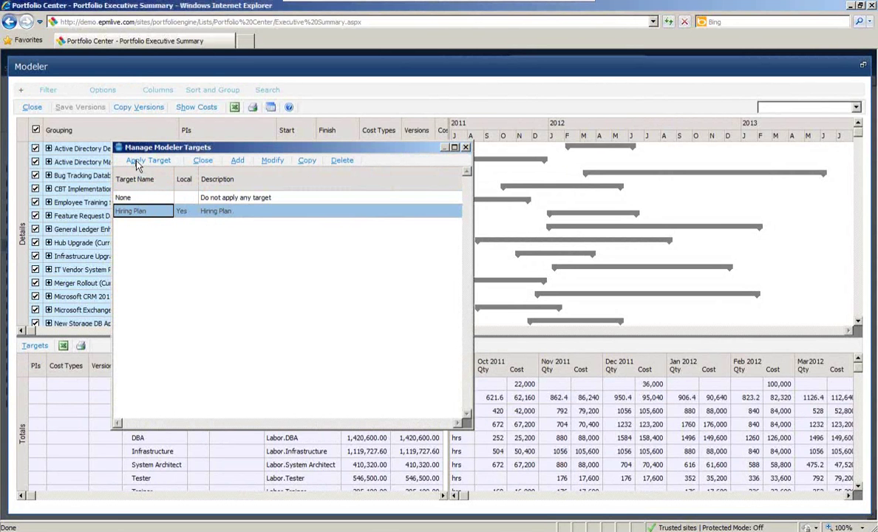
{"action": "left_click", "coordinate": [142, 161]}
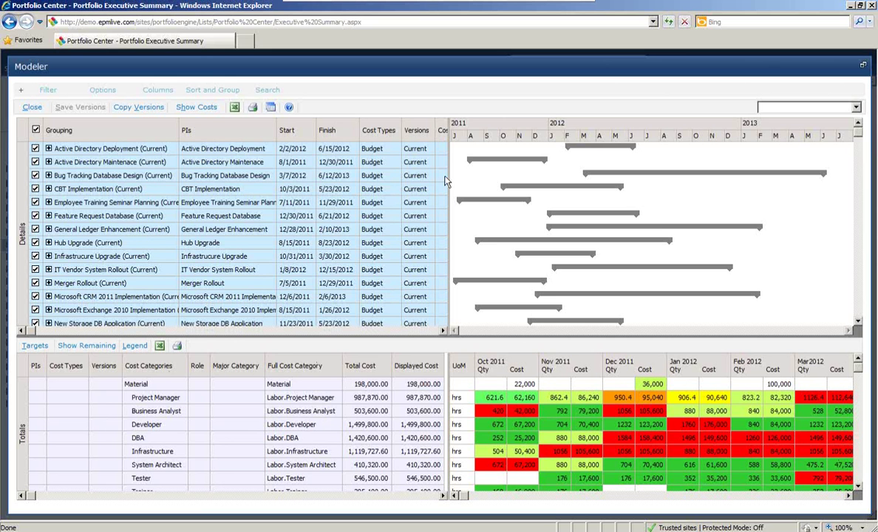
Step: Switch the Modeler to the FTE View and look through the project details columns
{"action": "left_click", "coordinate": [799, 107]}
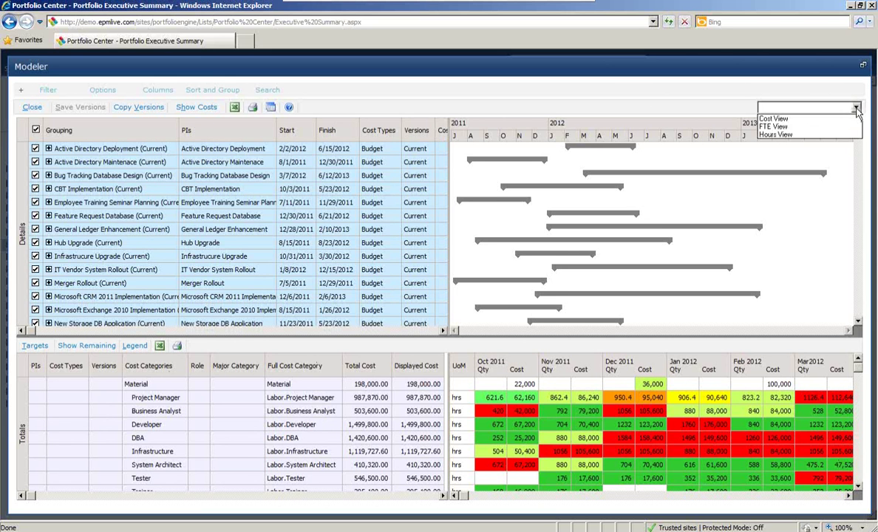
{"action": "left_click", "coordinate": [779, 133]}
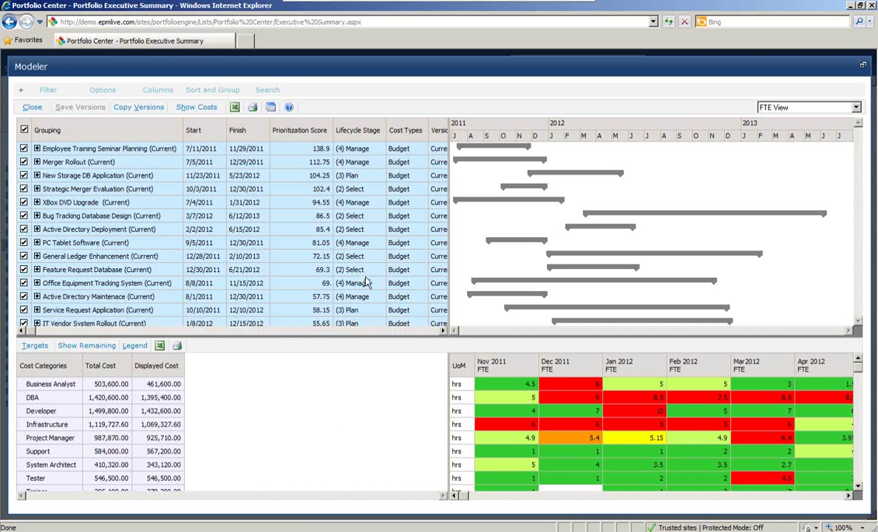
{"action": "left_click", "coordinate": [442, 335]}
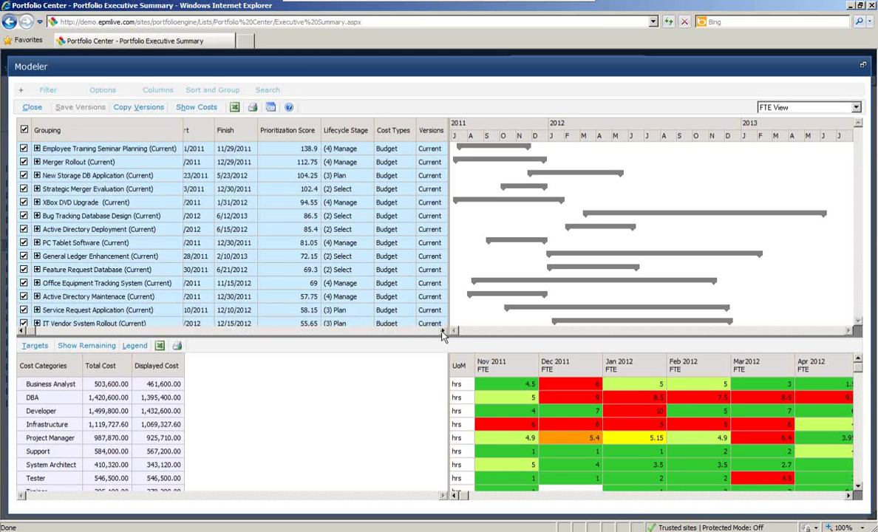
{"action": "left_click", "coordinate": [442, 335]}
{"action": "left_click", "coordinate": [442, 334]}
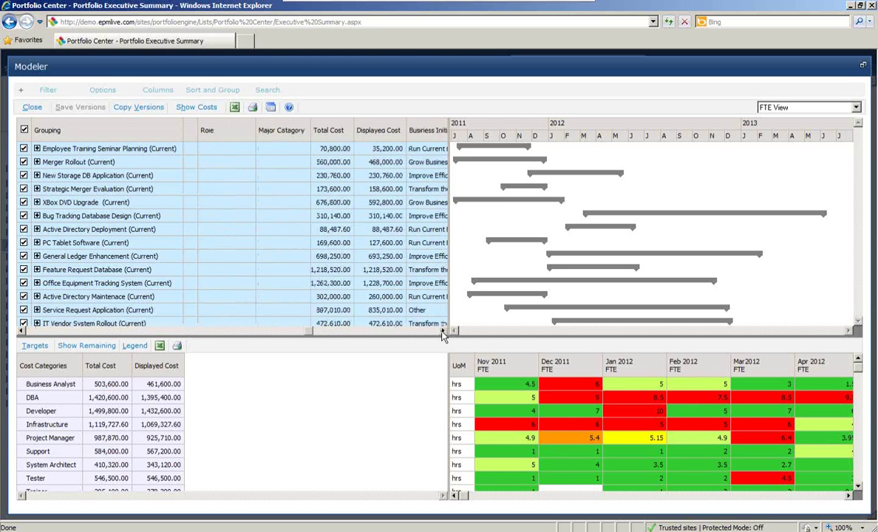
{"action": "left_click", "coordinate": [443, 332]}
{"action": "left_click_drag", "start_coordinate": [374, 333], "coordinate": [144, 330]}
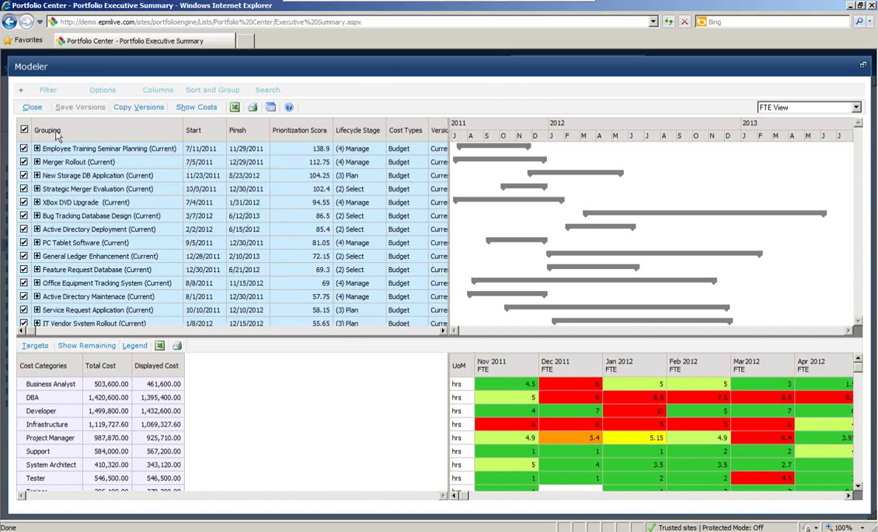
Step: Exclude Employee Training Seminar Planning, Merger Rollout, New Storage DB Application and Strategic Merger Evaluation from the model's totals
{"action": "left_click", "coordinate": [24, 149]}
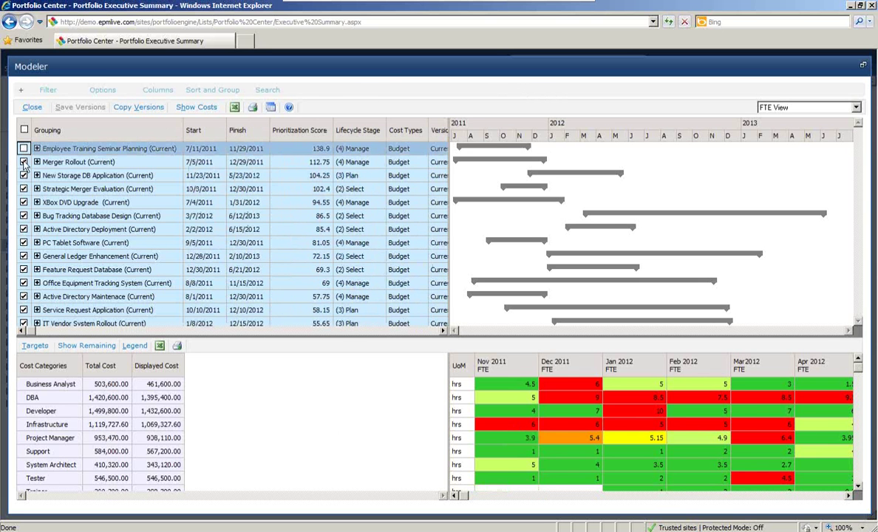
{"action": "left_click", "coordinate": [23, 162]}
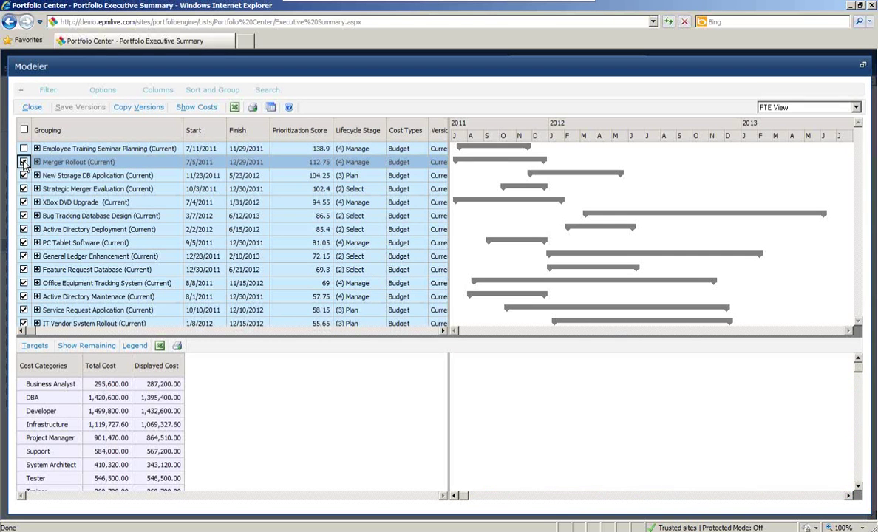
{"action": "left_click", "coordinate": [24, 176]}
{"action": "left_click", "coordinate": [23, 189]}
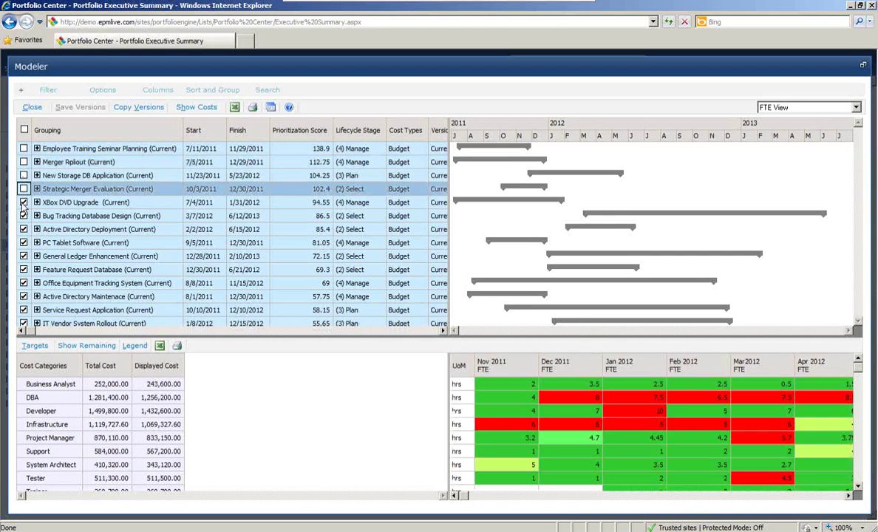
Step: Exclude the six projects from XBox DVD Upgrade through Feature Request Database from the model's totals
{"action": "left_click", "coordinate": [24, 202]}
{"action": "left_click", "coordinate": [23, 215]}
{"action": "left_click", "coordinate": [24, 229]}
{"action": "left_click", "coordinate": [24, 242]}
{"action": "left_click", "coordinate": [23, 256]}
{"action": "left_click", "coordinate": [24, 269]}
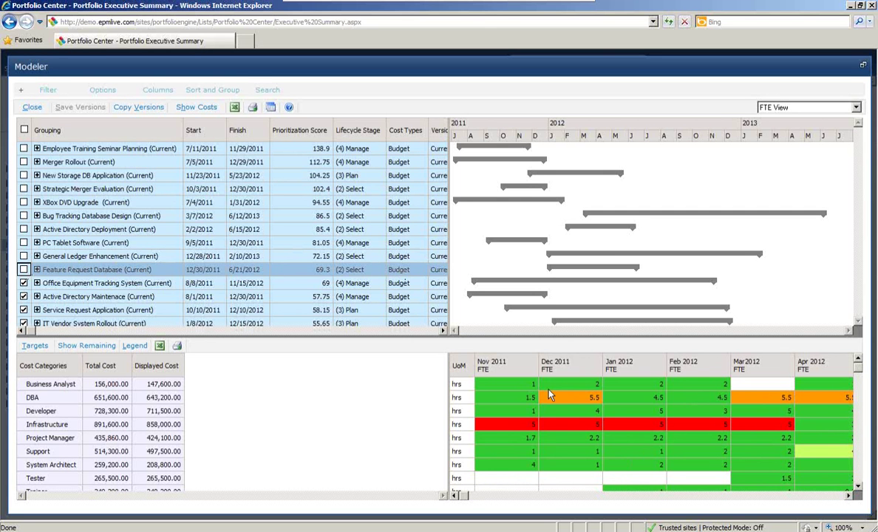
Step: Shift the Microsoft Exchange 2010 Implementation project on the Modeler timeline to run from 1/24/2012 to 7/6/2012
{"action": "left_click", "coordinate": [859, 324]}
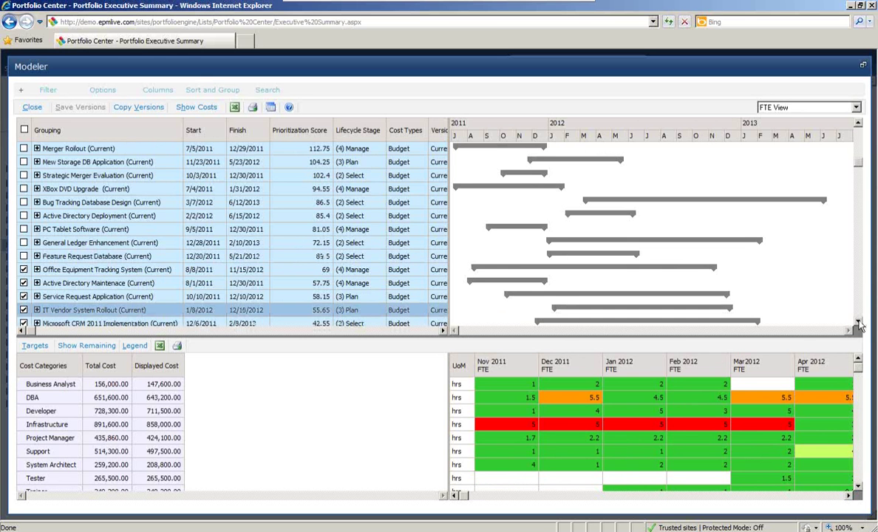
{"action": "double_click", "coordinate": [858, 324]}
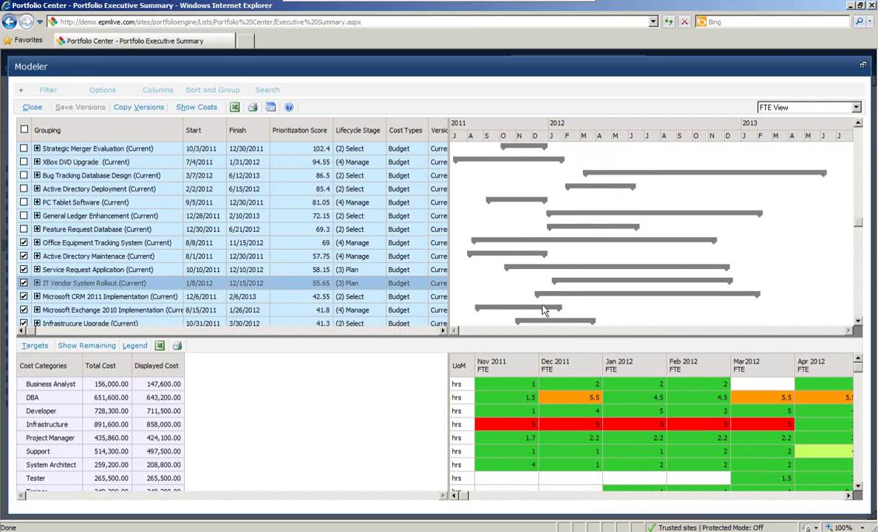
{"action": "left_click_drag", "start_coordinate": [559, 310], "coordinate": [610, 313]}
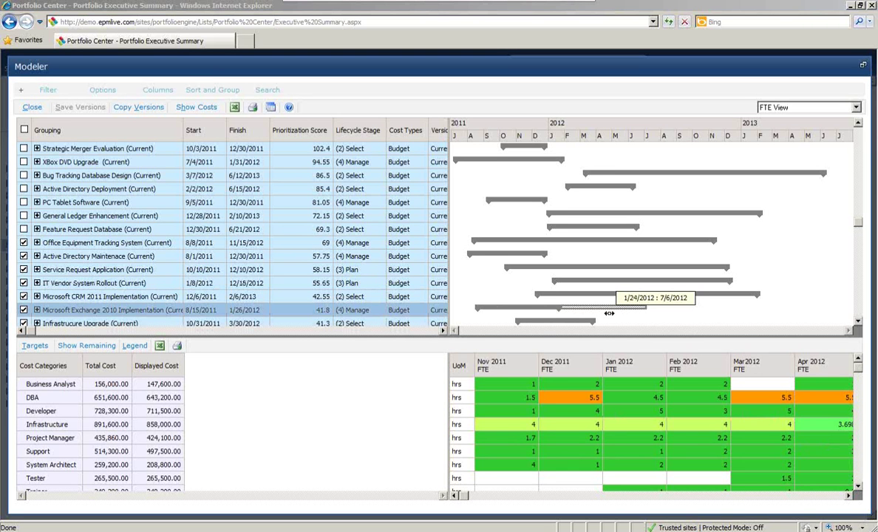
{"action": "left_click_drag", "start_coordinate": [609, 314], "coordinate": [610, 314]}
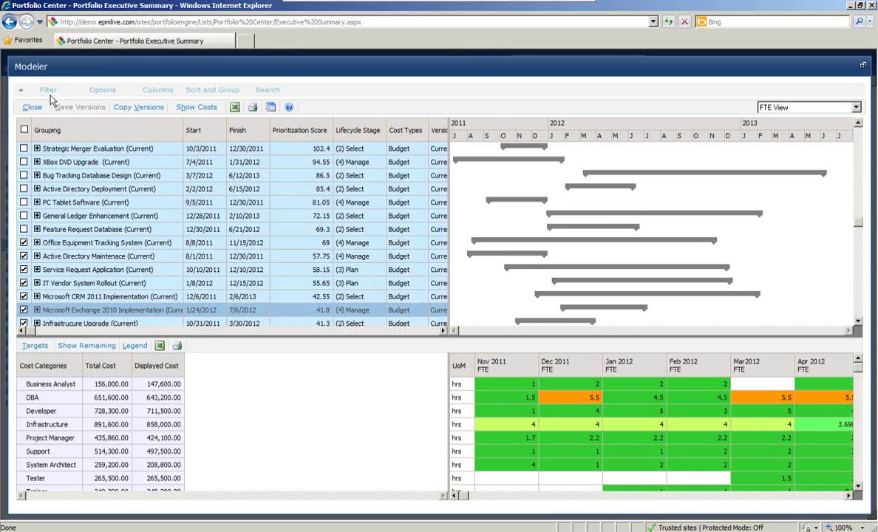
Step: Close the Modeler and show the portfolio list in the Portfolio Scores view
{"action": "left_click", "coordinate": [31, 108]}
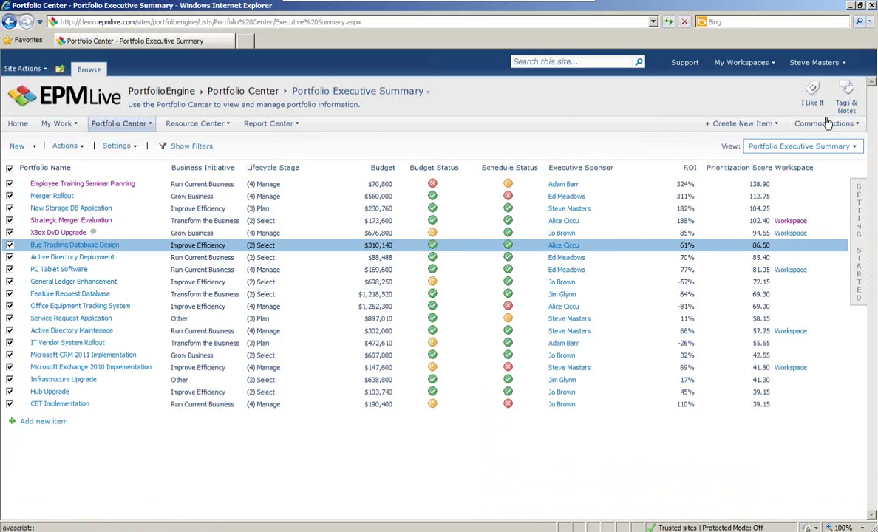
{"action": "left_click", "coordinate": [856, 150]}
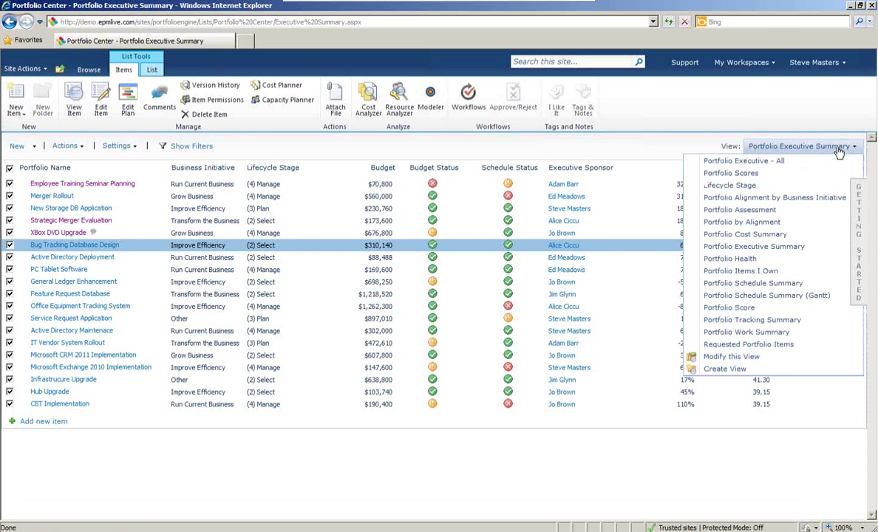
{"action": "left_click", "coordinate": [673, 147]}
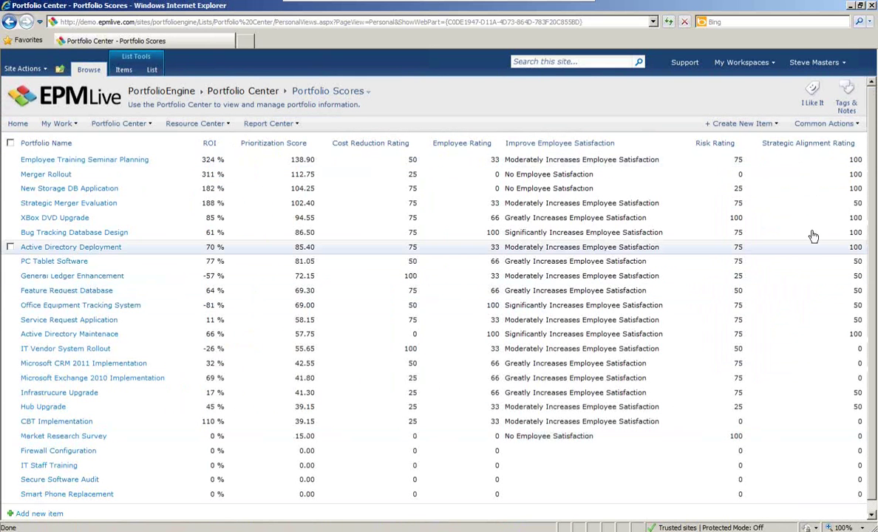
Step: Review the portfolio list in the Portfolio by Alignment view and in the Lifecycle Stage view
{"action": "left_click", "coordinate": [151, 71]}
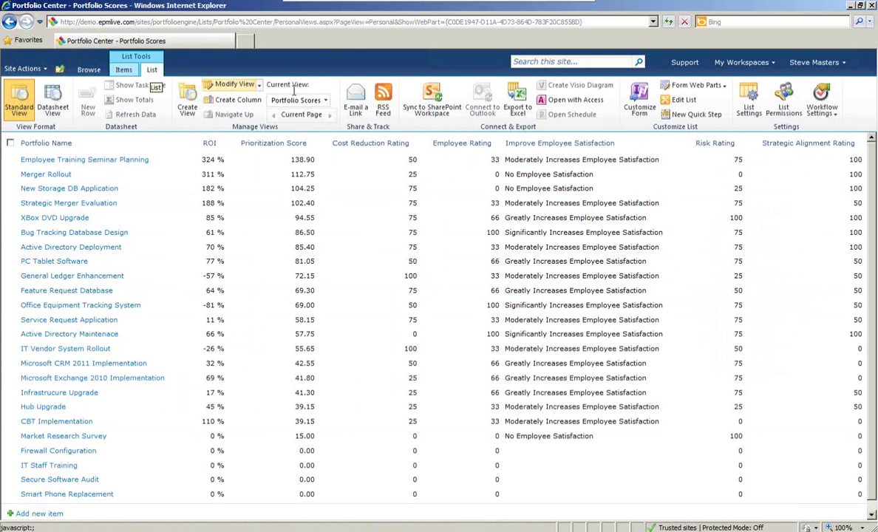
{"action": "left_click", "coordinate": [325, 102]}
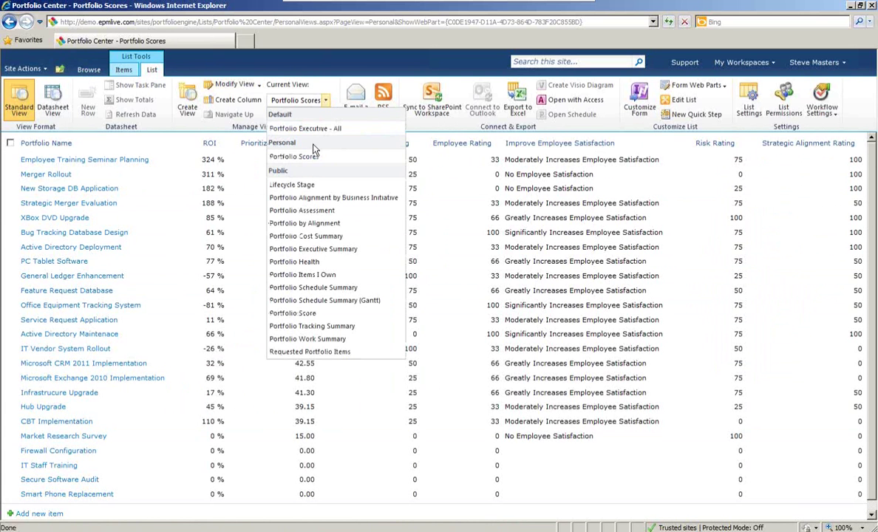
{"action": "left_click", "coordinate": [305, 224]}
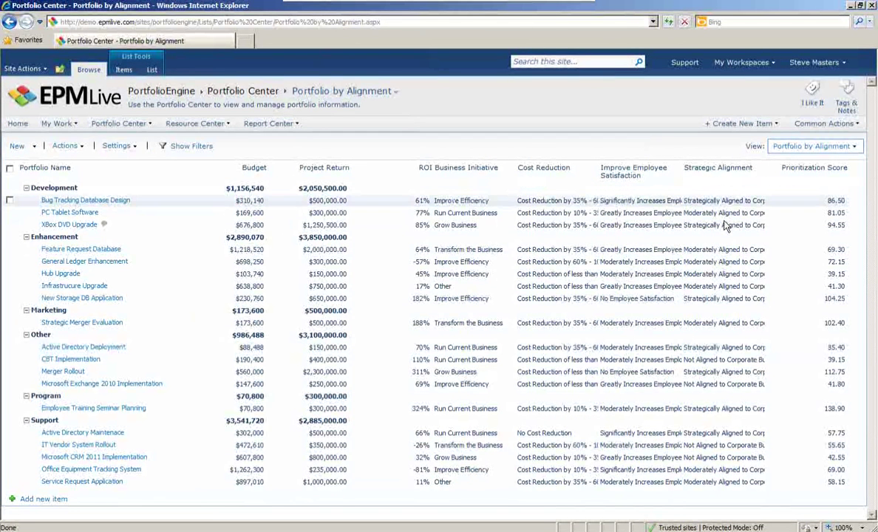
{"action": "left_click", "coordinate": [855, 147]}
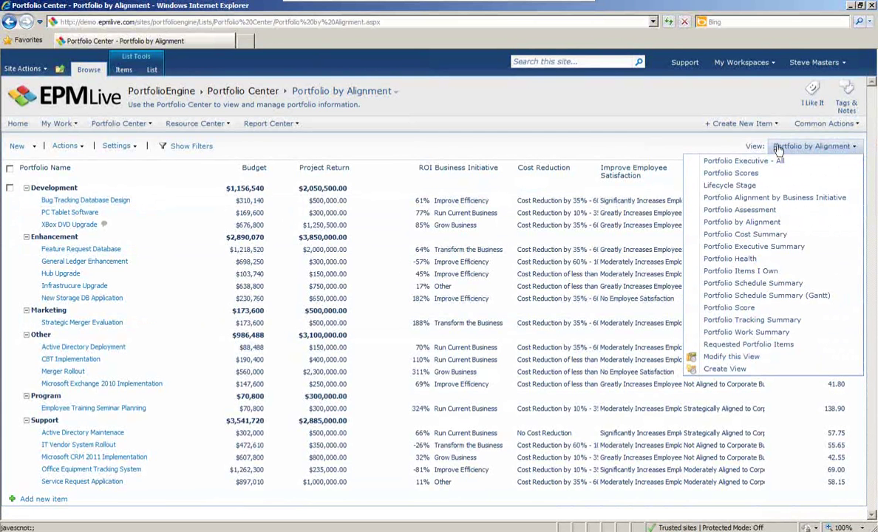
{"action": "left_click", "coordinate": [728, 185]}
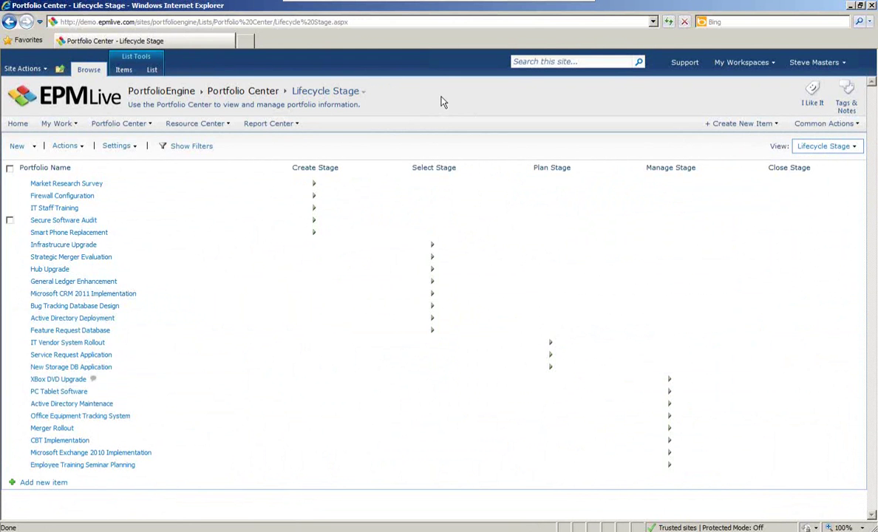
Step: Open the Portfolio Tracking Summary from the Report Center's report library, review it and close it
{"action": "mouse_move", "coordinate": [290, 124]}
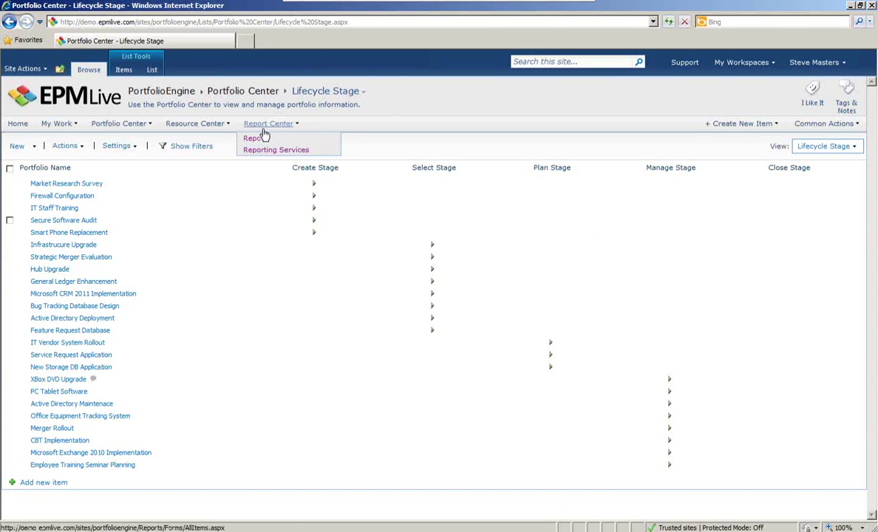
{"action": "left_click", "coordinate": [257, 140]}
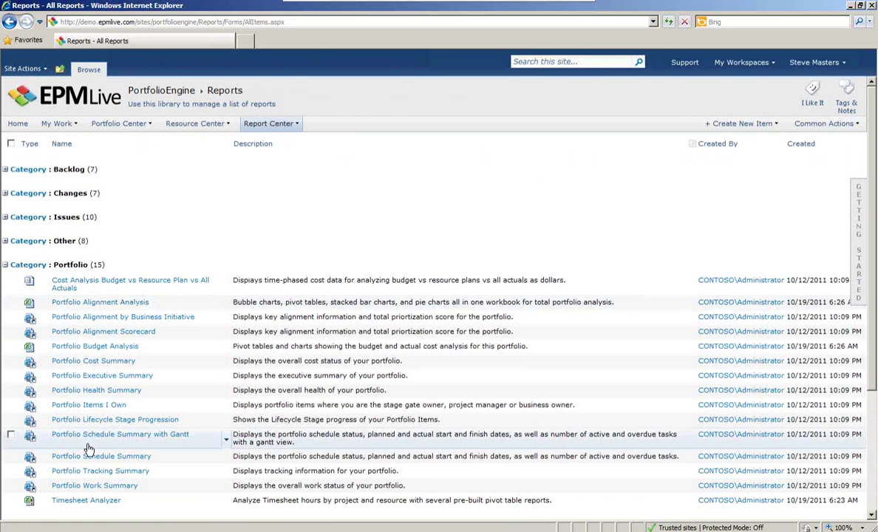
{"action": "left_click", "coordinate": [86, 472]}
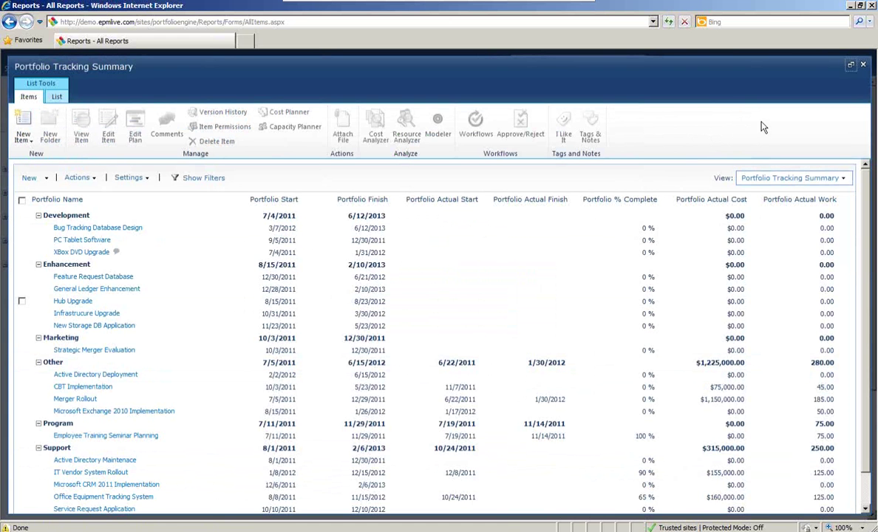
{"action": "left_click", "coordinate": [862, 68]}
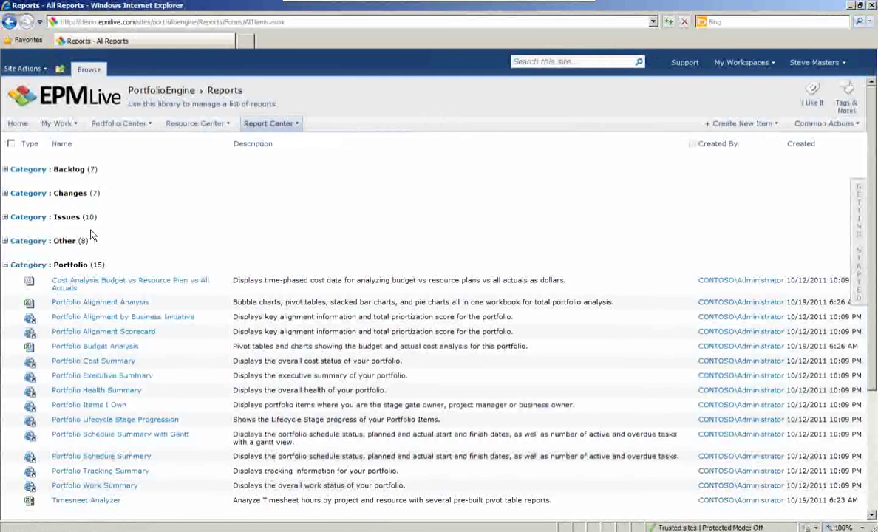
Step: Run the Strategic Alignment vs. Risk report from Reporting Services for all lifecycle stages and examine its bubbles
{"action": "mouse_move", "coordinate": [269, 124]}
{"action": "left_click", "coordinate": [295, 151]}
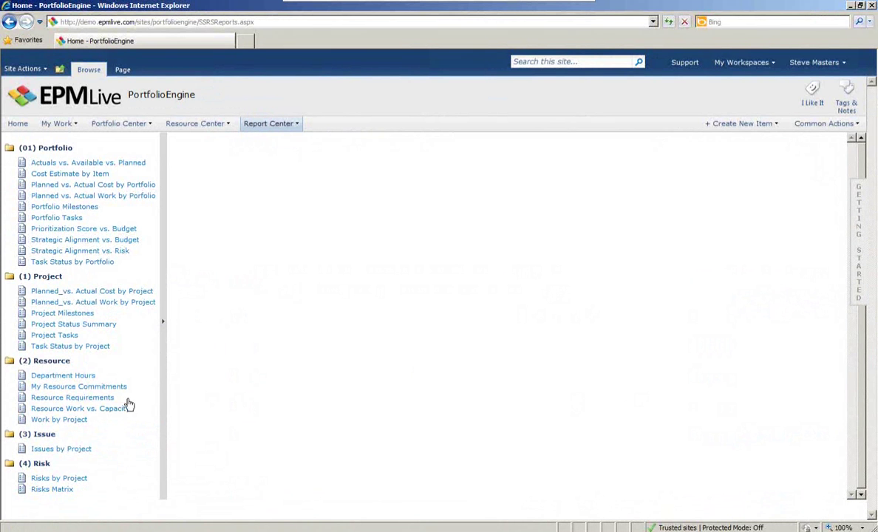
{"action": "left_click", "coordinate": [45, 252]}
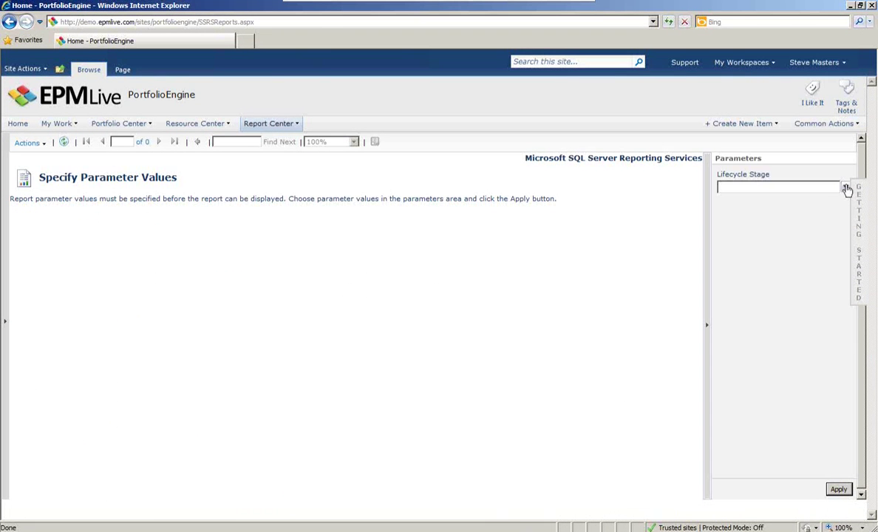
{"action": "left_click", "coordinate": [846, 187]}
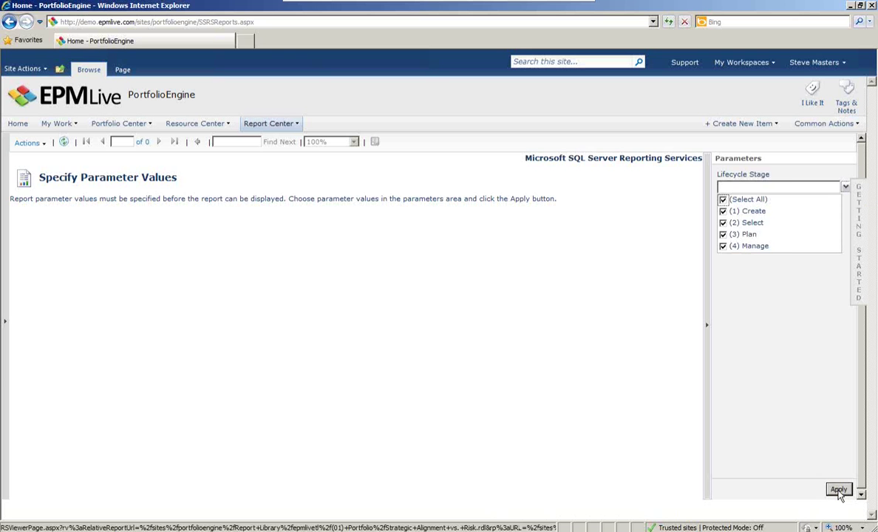
{"action": "left_click", "coordinate": [839, 491]}
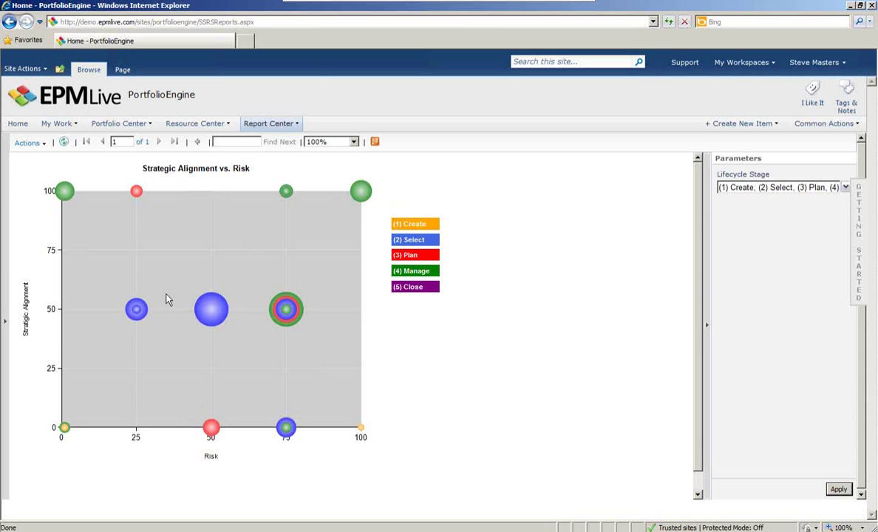
{"action": "mouse_move", "coordinate": [134, 314]}
{"action": "mouse_move", "coordinate": [218, 318]}
Step: Return to the Reporting Services list and run the Strategic Alignment vs. Budget report for all lifecycle stages
{"action": "left_click", "coordinate": [8, 22]}
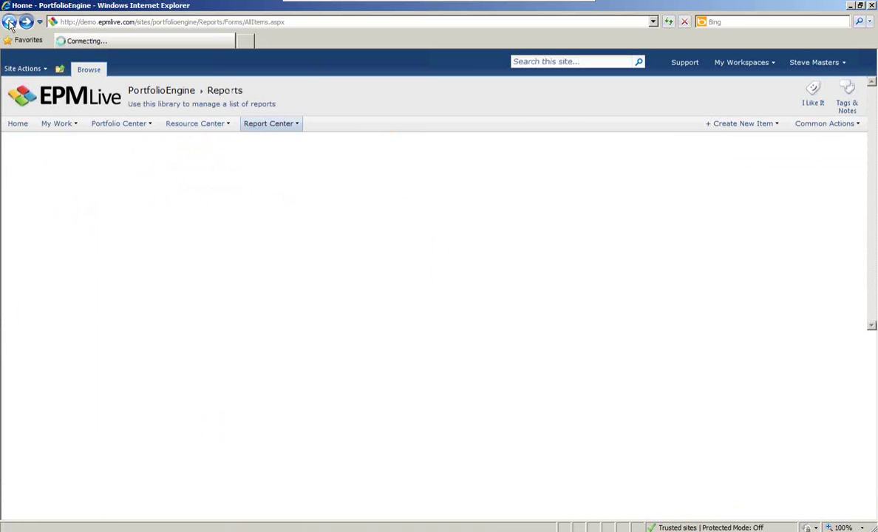
{"action": "mouse_move", "coordinate": [270, 124]}
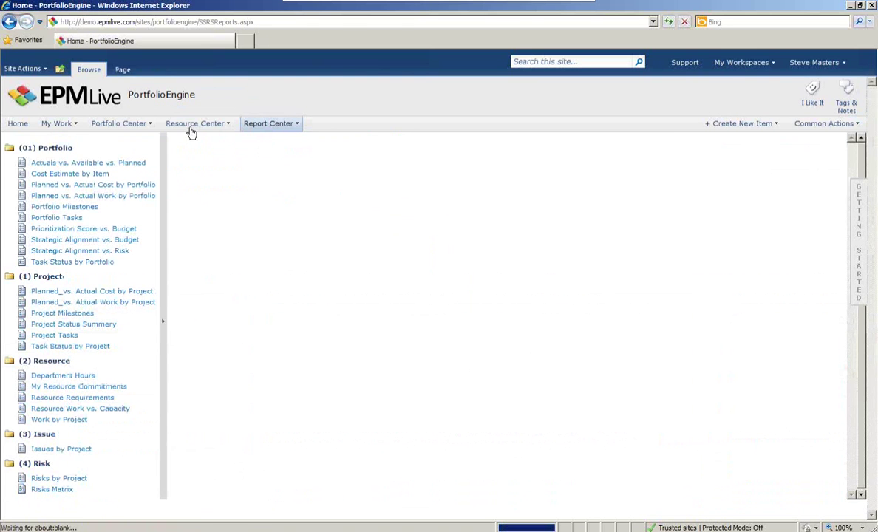
{"action": "mouse_move", "coordinate": [165, 129]}
{"action": "left_click", "coordinate": [78, 250]}
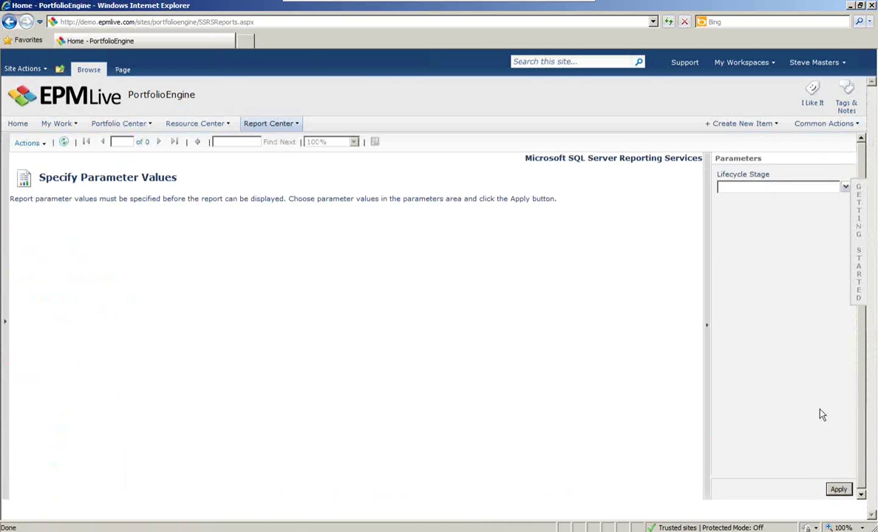
{"action": "left_click", "coordinate": [845, 187]}
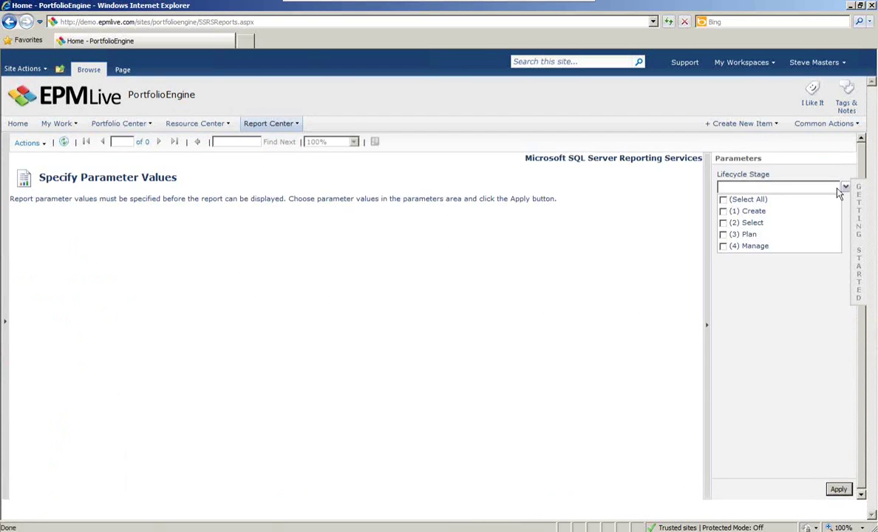
{"action": "left_click", "coordinate": [724, 201]}
{"action": "left_click", "coordinate": [839, 491]}
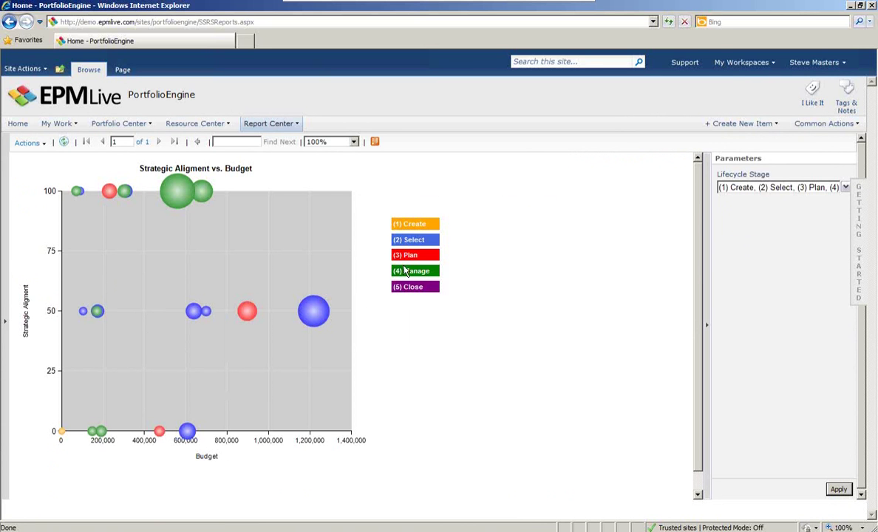
Step: Look through the available actions and export formats for the Strategic Alignment vs. Budget report without choosing any
{"action": "left_click", "coordinate": [44, 144]}
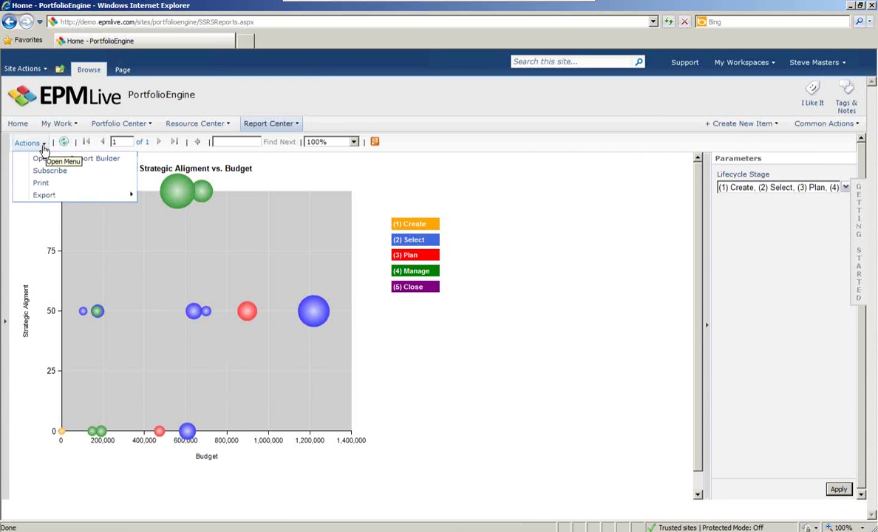
{"action": "mouse_move", "coordinate": [51, 203]}
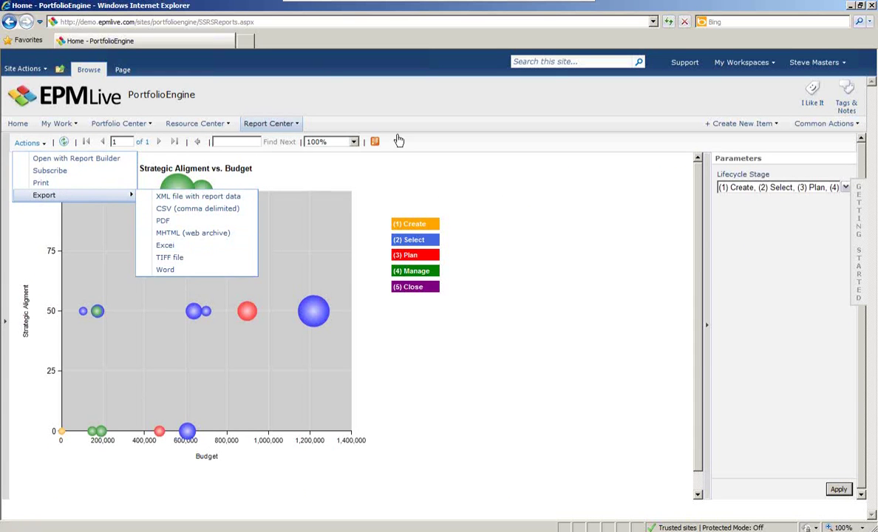
{"action": "left_click", "coordinate": [579, 206]}
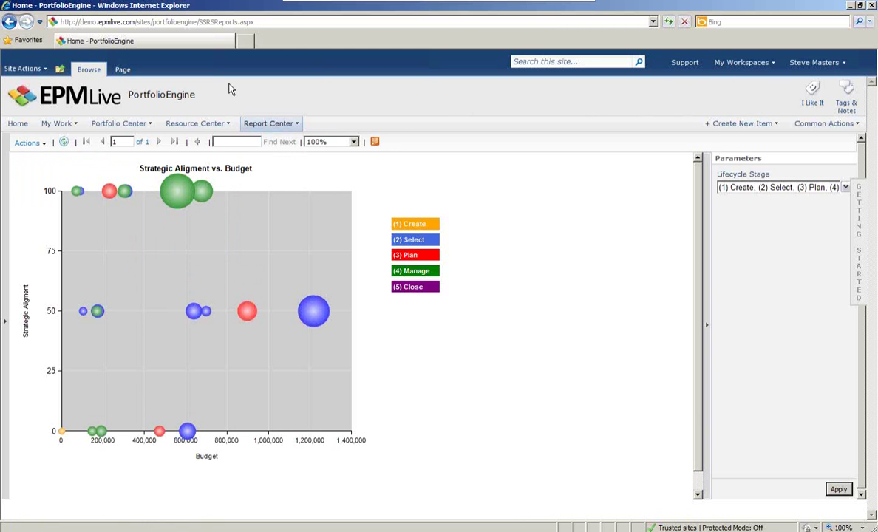
Step: Return to the PortfolioEngine home page to review its dashboard and open the Portfolio Center's executive summary
{"action": "left_click", "coordinate": [20, 127]}
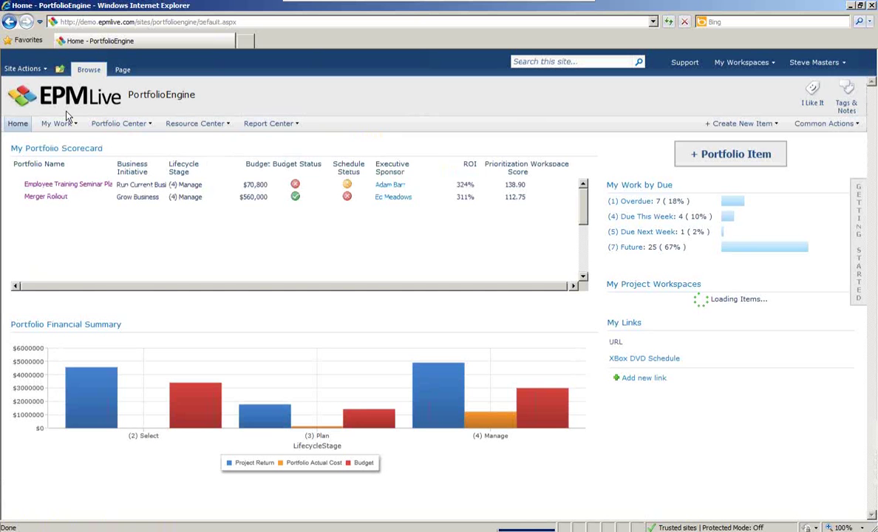
{"action": "mouse_move", "coordinate": [59, 123]}
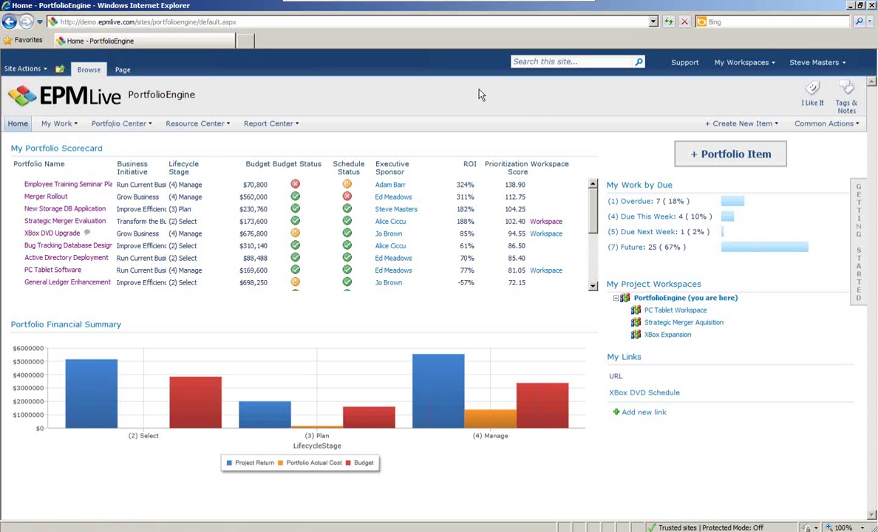
{"action": "left_click", "coordinate": [115, 127]}
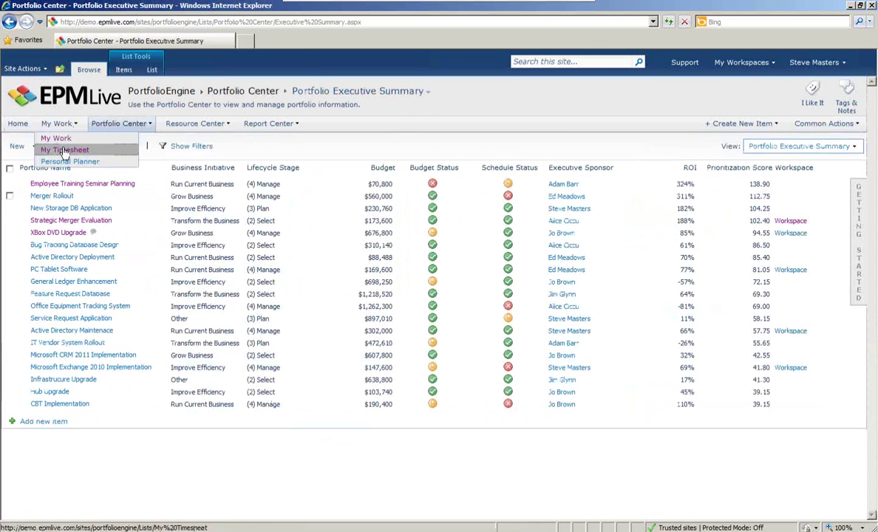
Step: Open My Timesheet and view the 11/28/2011 hours entry for Gather Requirements for deployment, closing it without entering time
{"action": "left_click", "coordinate": [65, 153]}
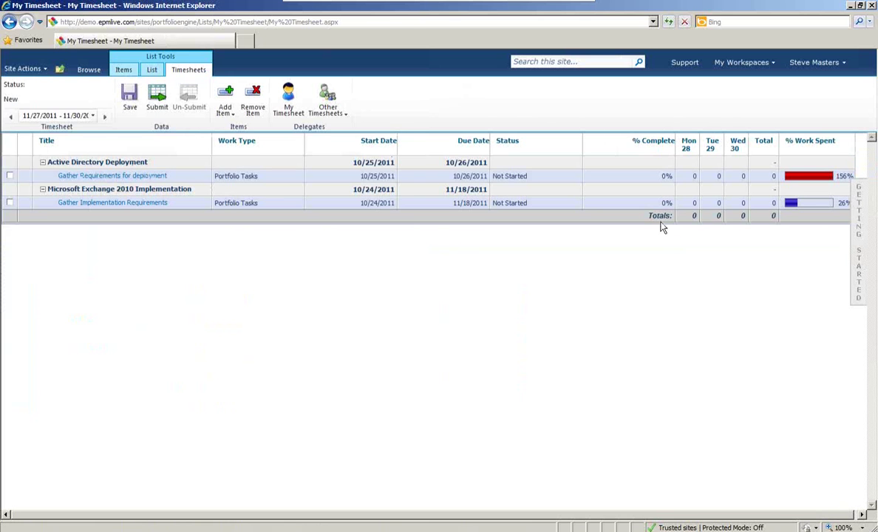
{"action": "left_click", "coordinate": [693, 178]}
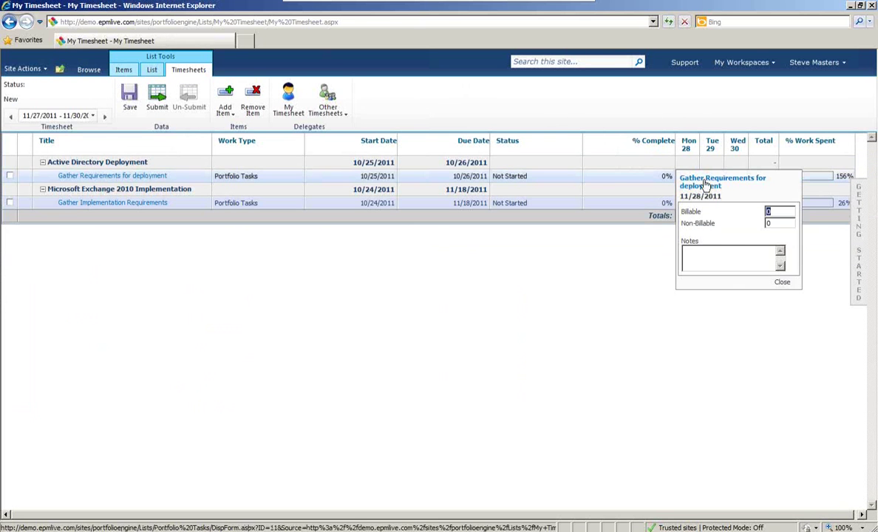
{"action": "left_click", "coordinate": [783, 283]}
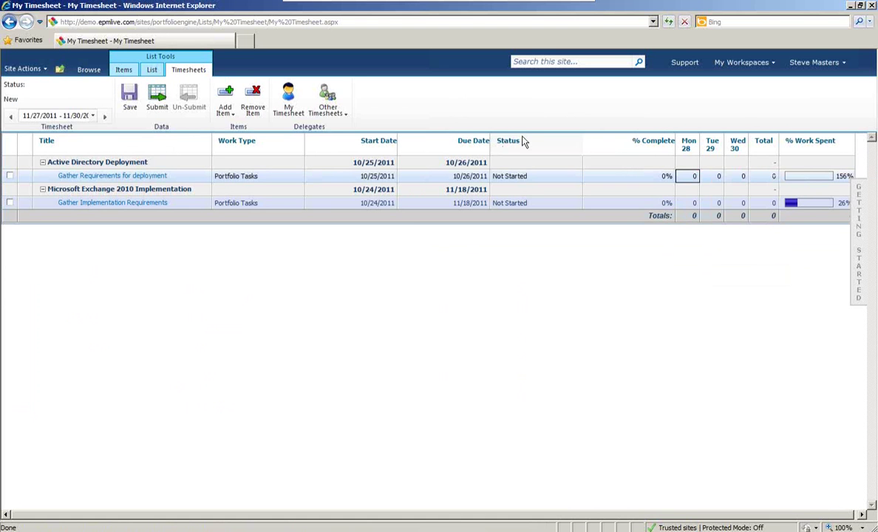
Step: Return from the timesheet to the Portfolio Executive Summary and open the workspace of the XBox DVD Upgrade project
{"action": "left_click", "coordinate": [9, 22]}
{"action": "left_click", "coordinate": [477, 321]}
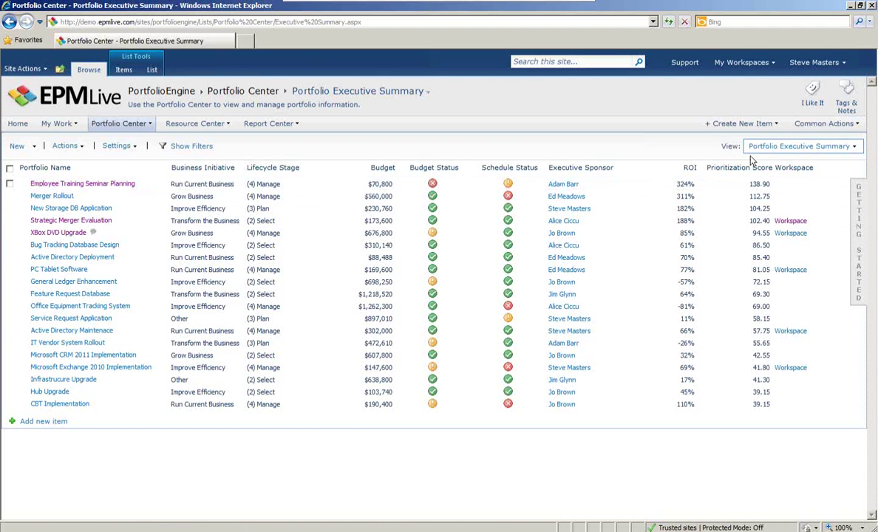
{"action": "left_click", "coordinate": [791, 236]}
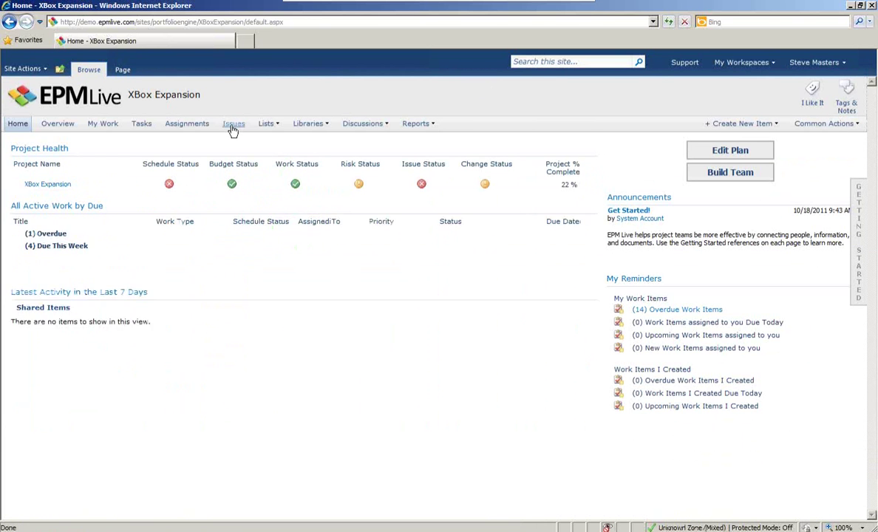
Step: Look through the workspace's lists, libraries, discussions and reports options, and open the project's task schedule summary
{"action": "mouse_move", "coordinate": [266, 125]}
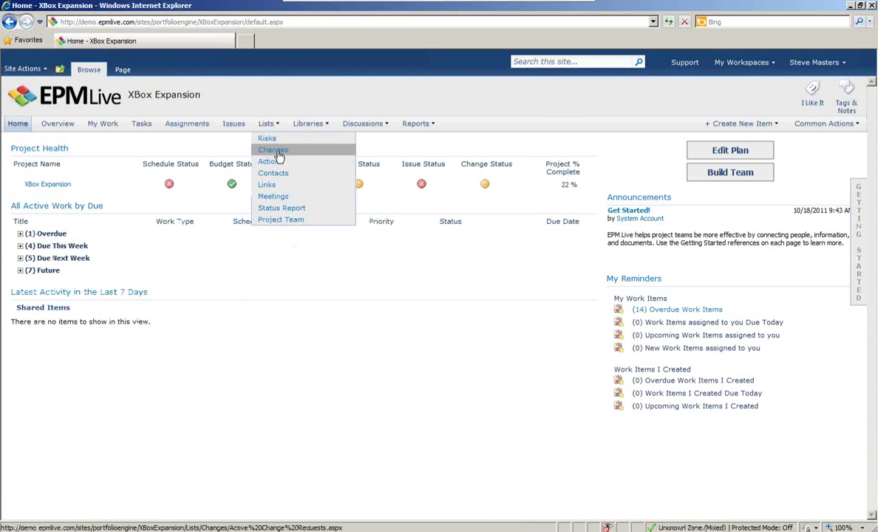
{"action": "mouse_move", "coordinate": [317, 123]}
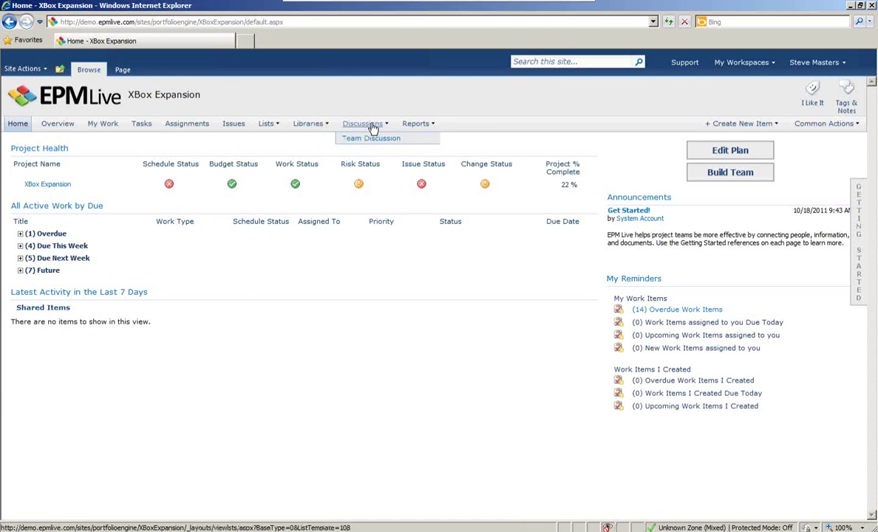
{"action": "mouse_move", "coordinate": [419, 126]}
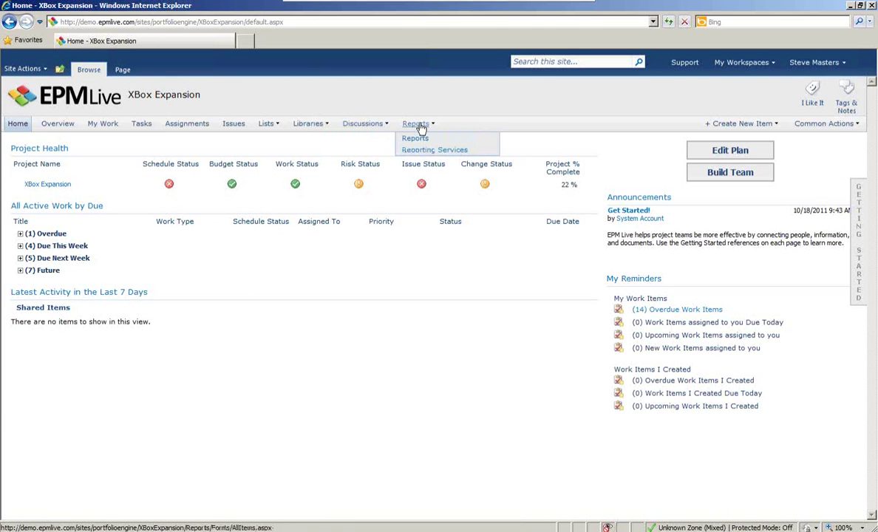
{"action": "left_click", "coordinate": [141, 123]}
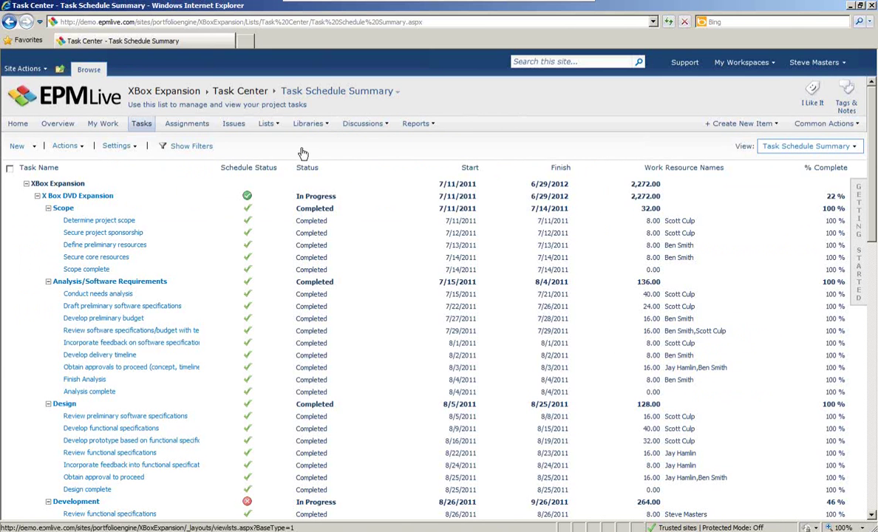
Step: Minimize the WEDEMO2 remote session, switch to the PowerPoint presentation and start the slide show from the "How To Get Started Today" slide
{"action": "mouse_move", "coordinate": [512, 11]}
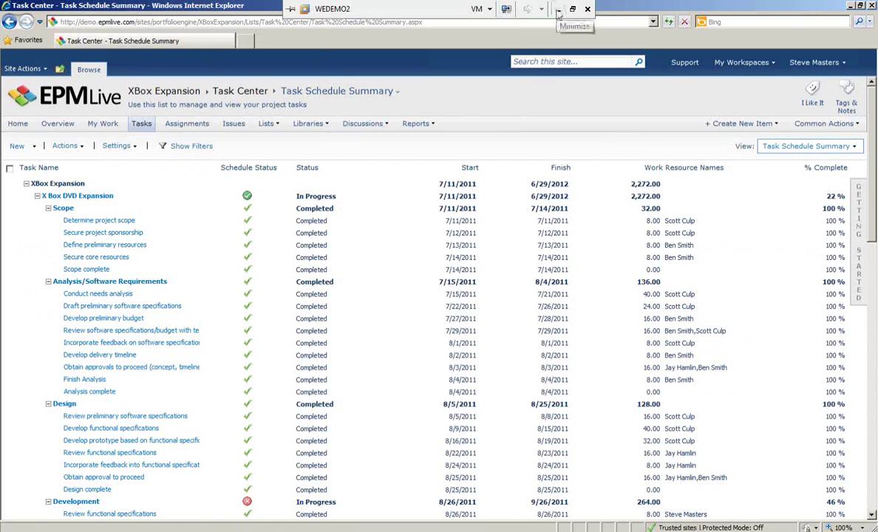
{"action": "left_click", "coordinate": [559, 10]}
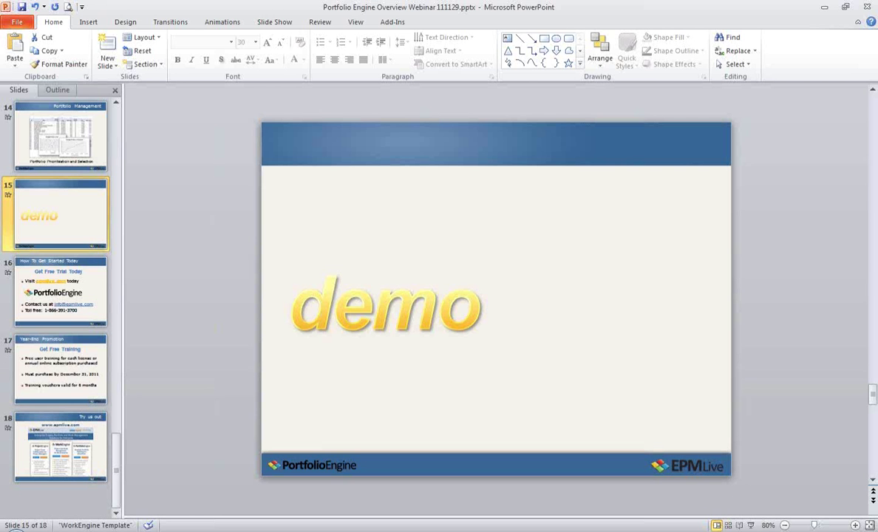
{"action": "key", "text": "Page_Down"}
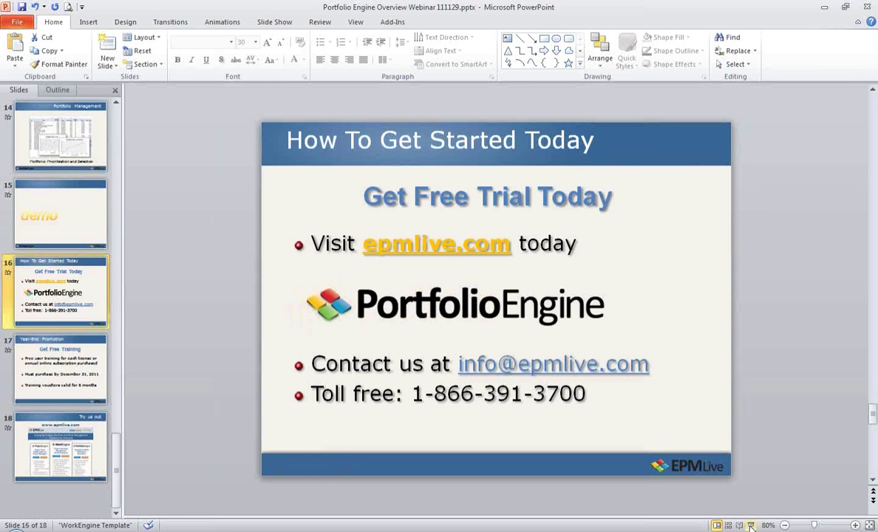
{"action": "left_click", "coordinate": [750, 526]}
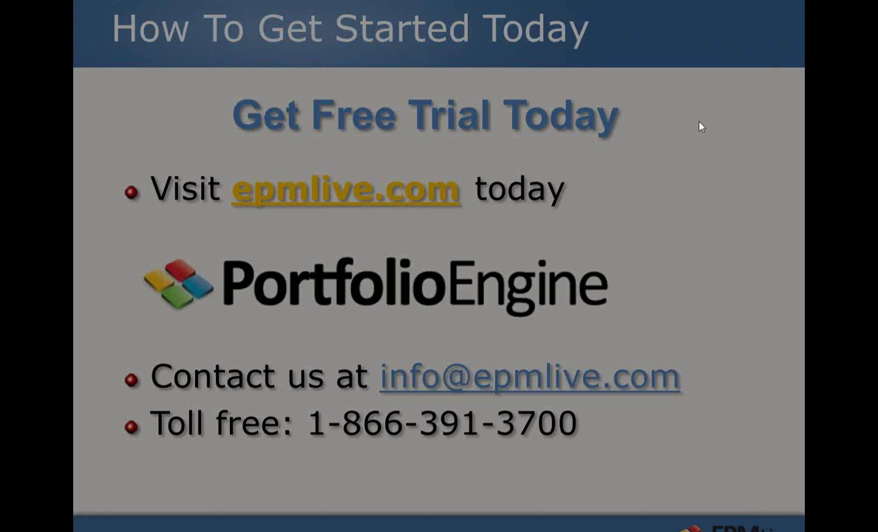